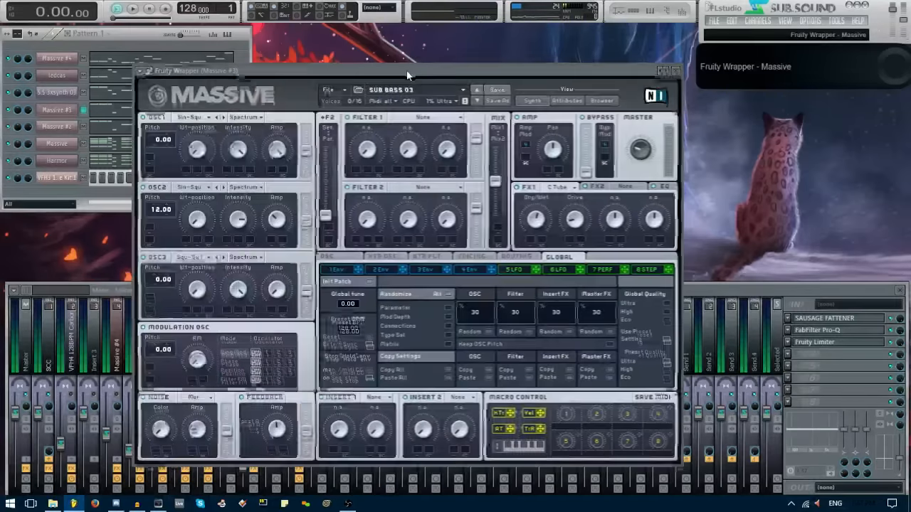
Inspect the Massive #3 sub bass channel, soloing its Pro-Q dip at 171.78 Hz and viewing its Fruity Limiter.
drag(407, 72, 382, 60)
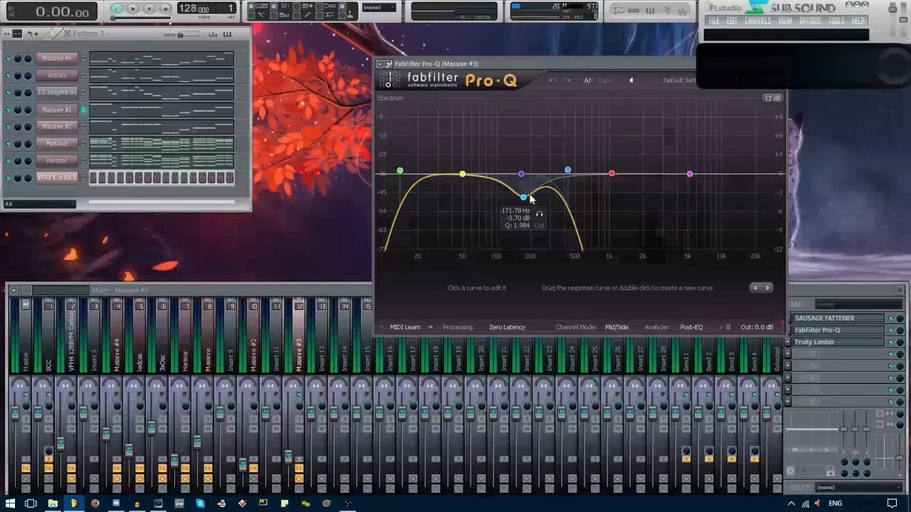
click(540, 217)
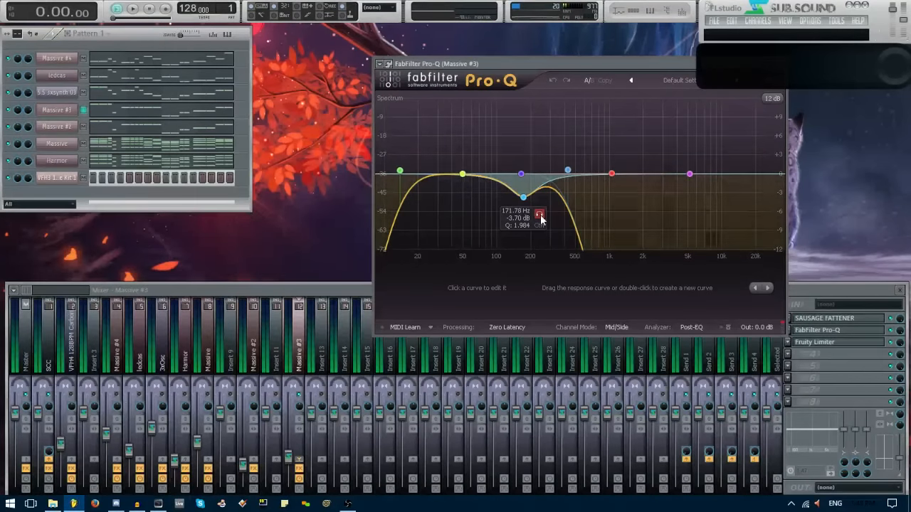
click(833, 343)
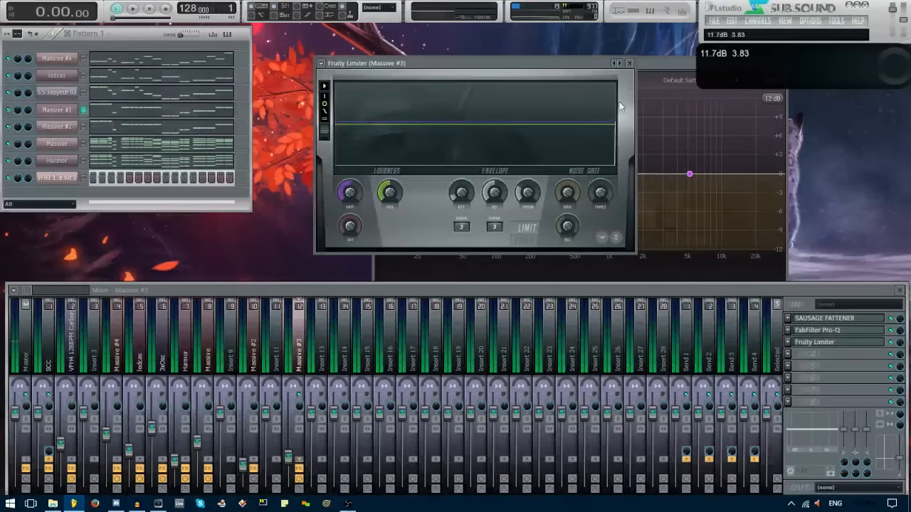
double_click(300, 340)
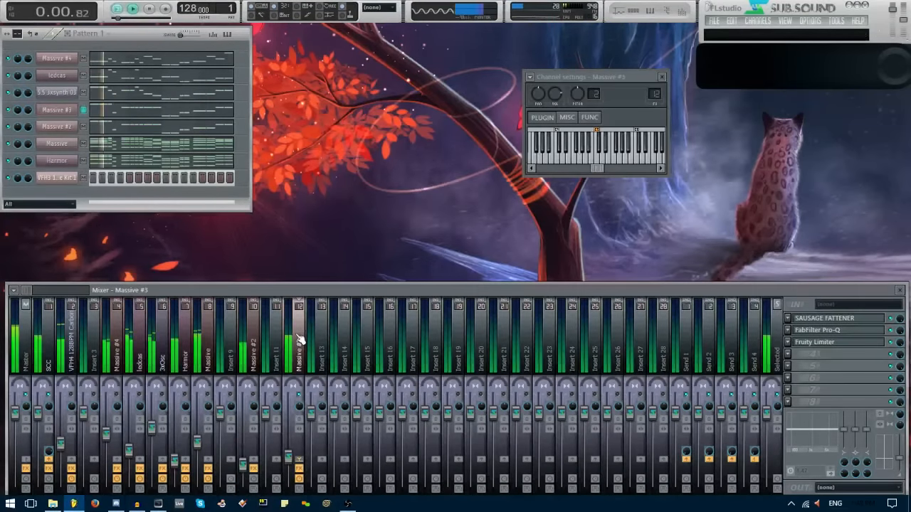
Select the Massive #2 mixer track and play the pattern briefly.
click(253, 349)
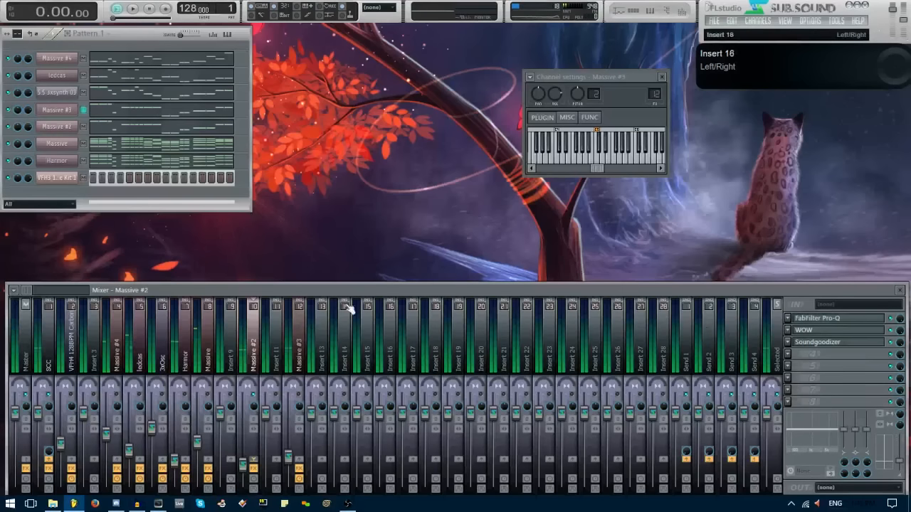
key(space)
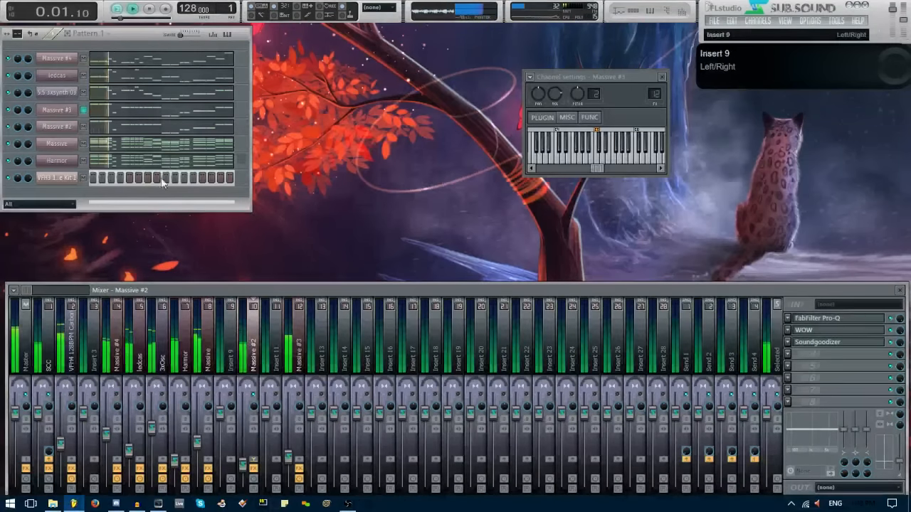
key(space)
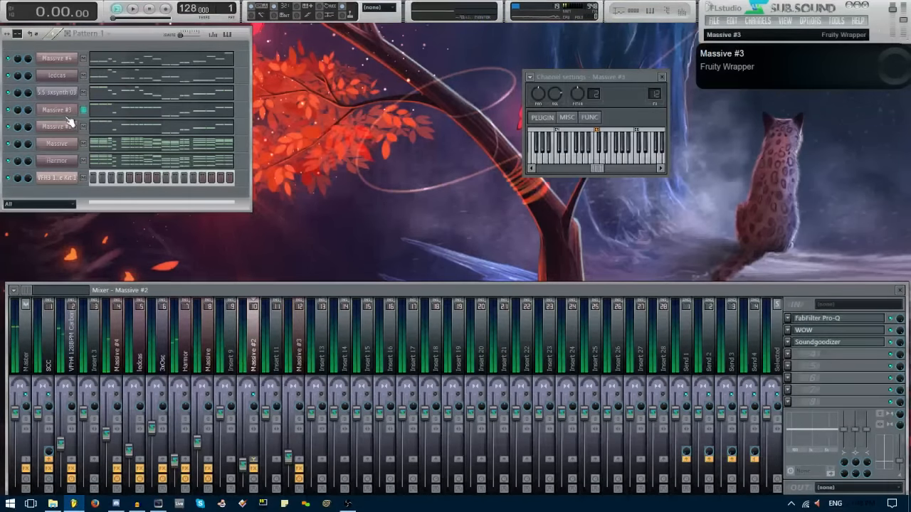
Open the Massive #2 synth and examine its FX1 and EQ settings.
click(57, 126)
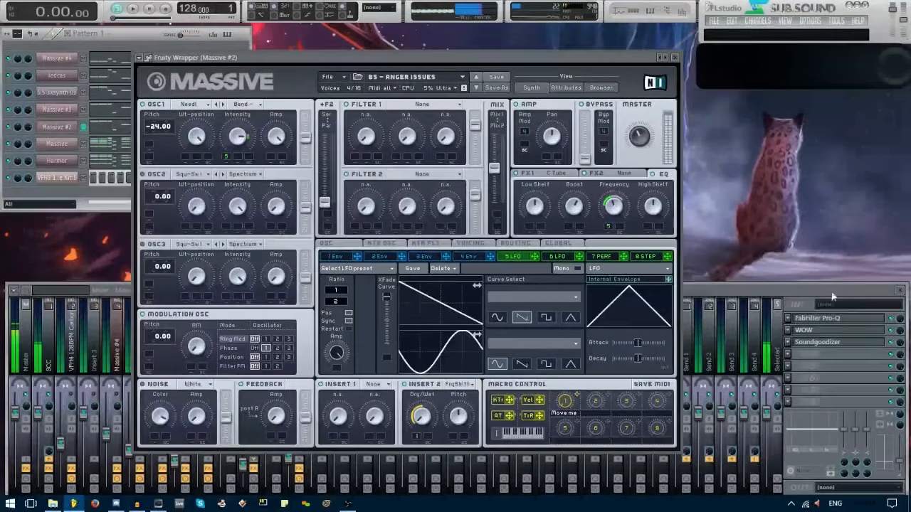
drag(235, 58, 231, 53)
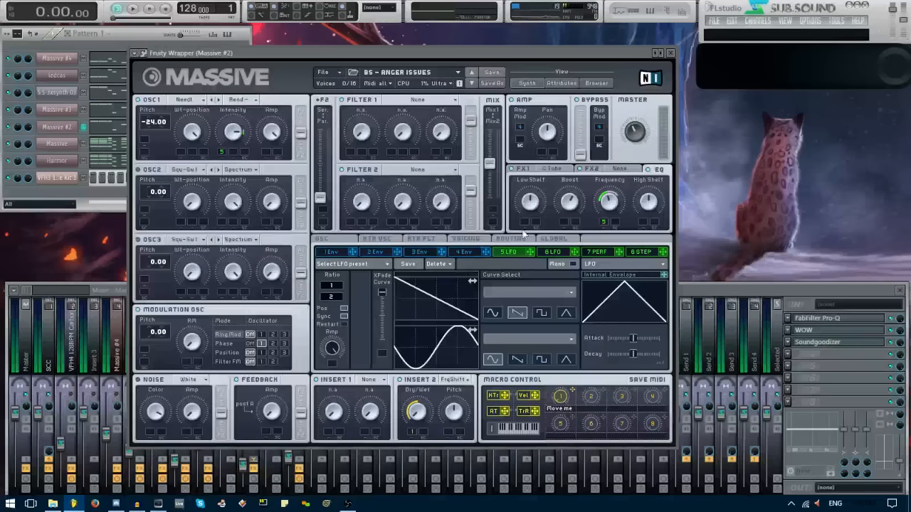
click(523, 169)
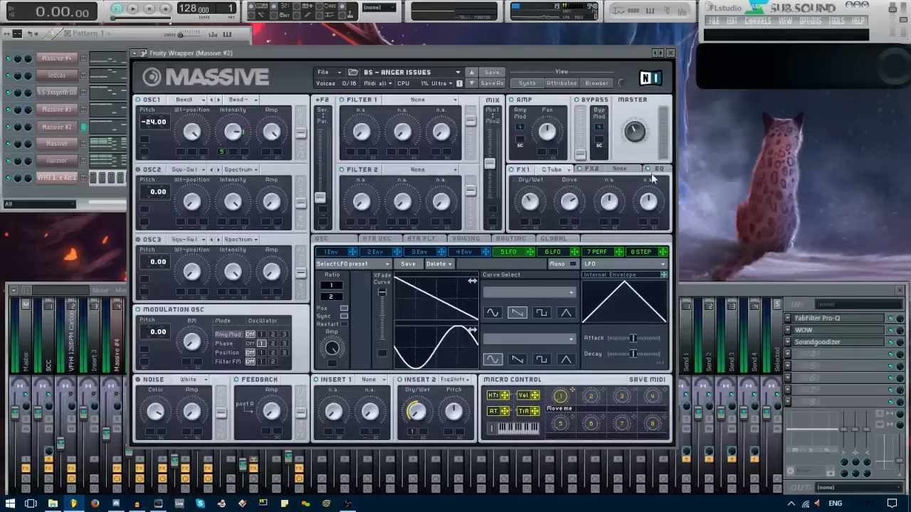
click(655, 169)
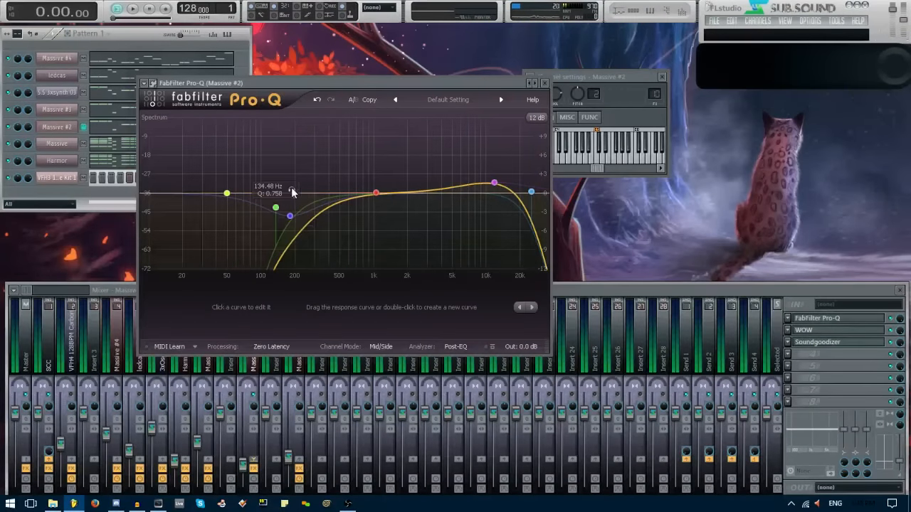
Set the WOW filter type to Band Reject on the Massive #2 track and check the cutoff's modulation mixer.
click(306, 233)
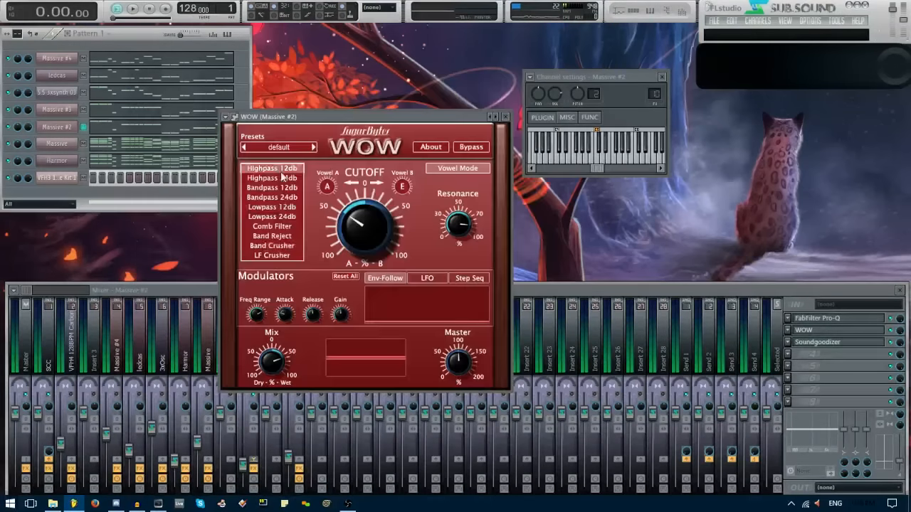
click(288, 237)
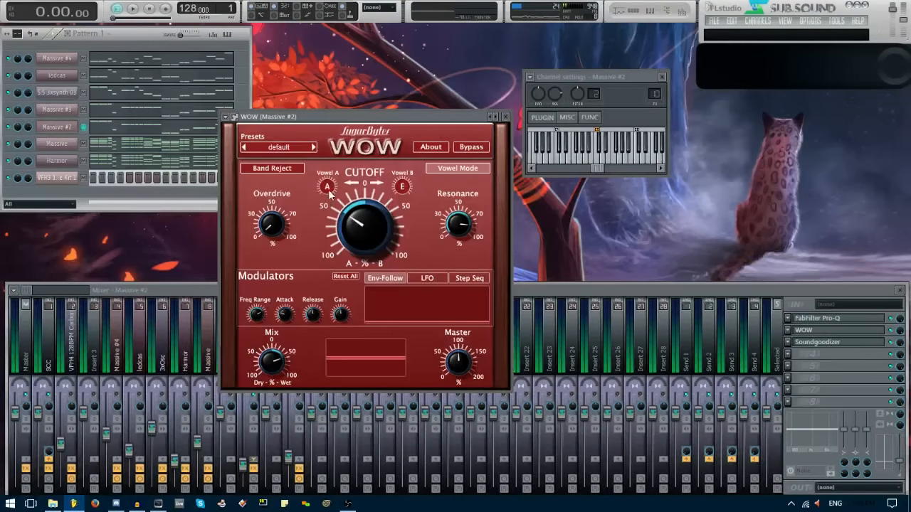
right_click(373, 232)
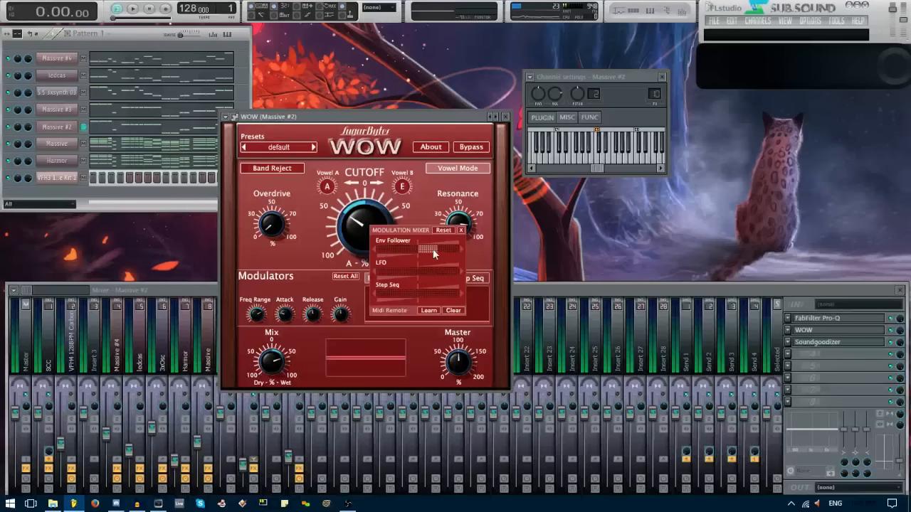
click(323, 253)
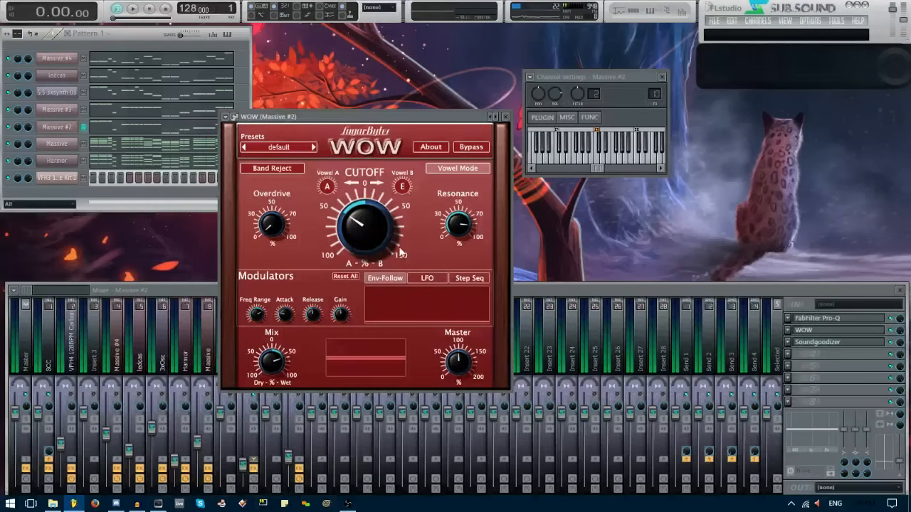
Lower the Soundgoodizer amount slightly on the Massive #2 track, keeping mode A.
click(812, 345)
click(815, 344)
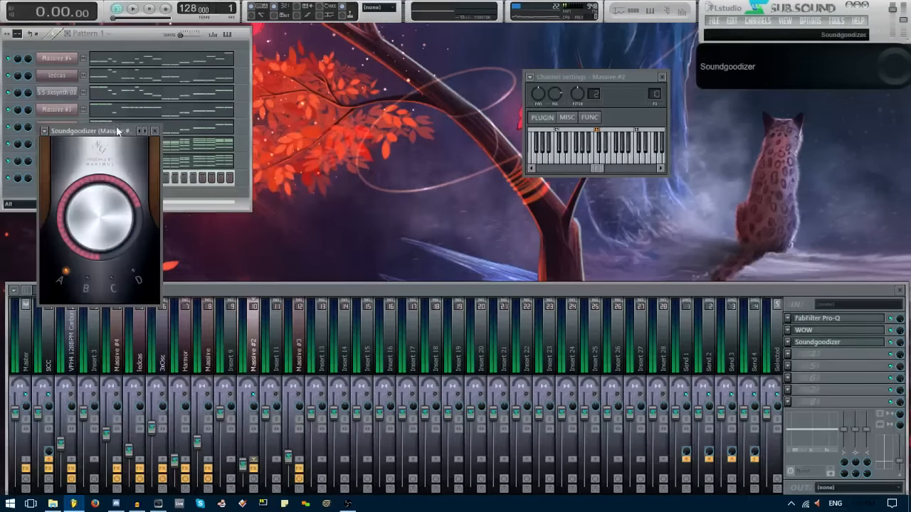
drag(100, 129, 460, 110)
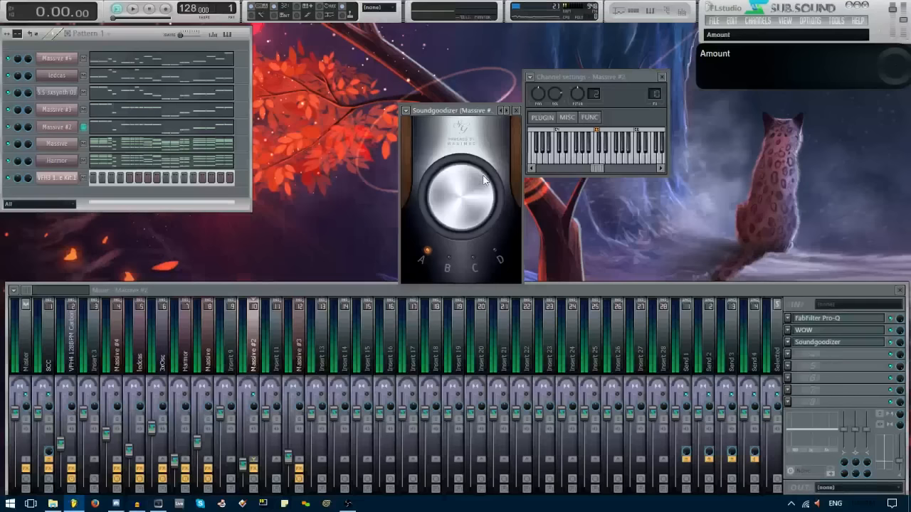
drag(483, 184, 484, 135)
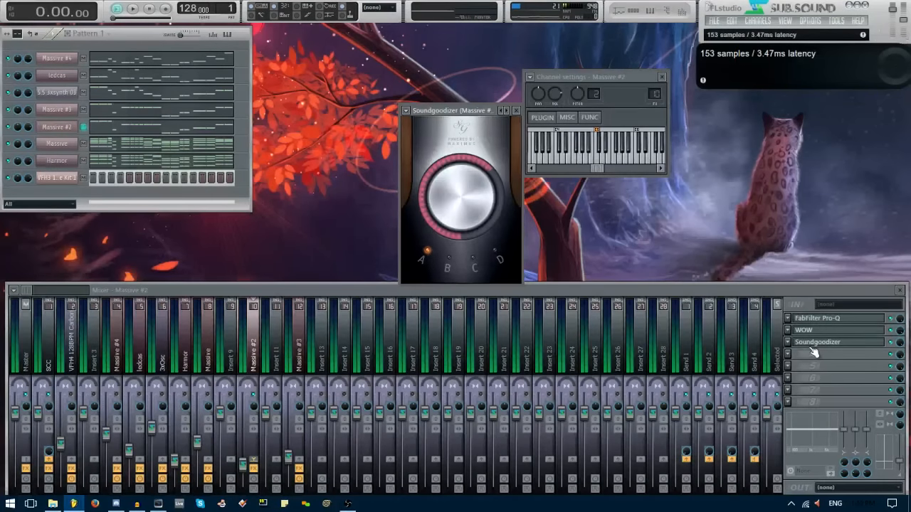
click(814, 353)
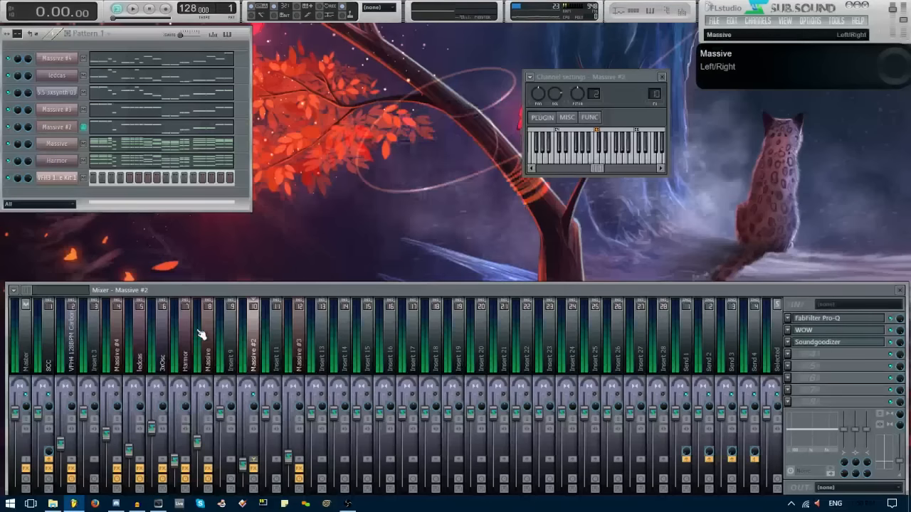
Play the pattern and review the oscillator and voicing pages of the Massive #2 synth.
key(space)
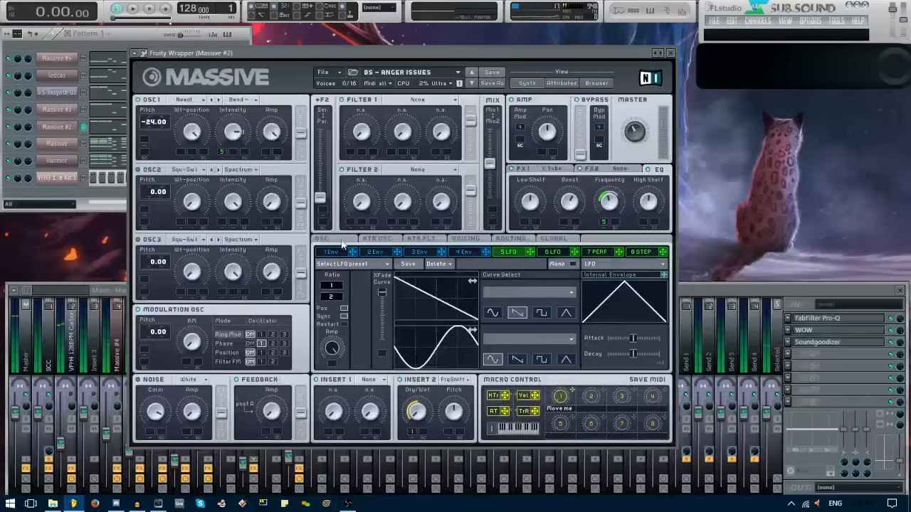
click(342, 242)
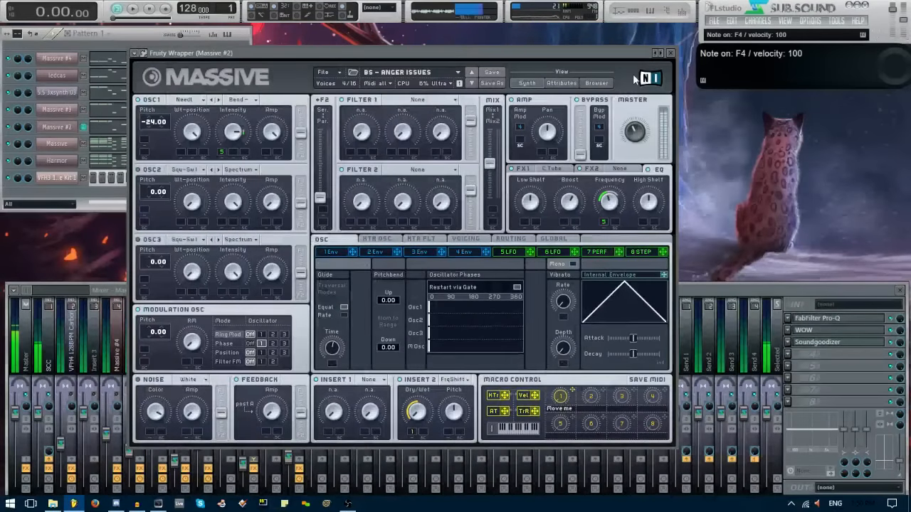
click(466, 239)
click(671, 54)
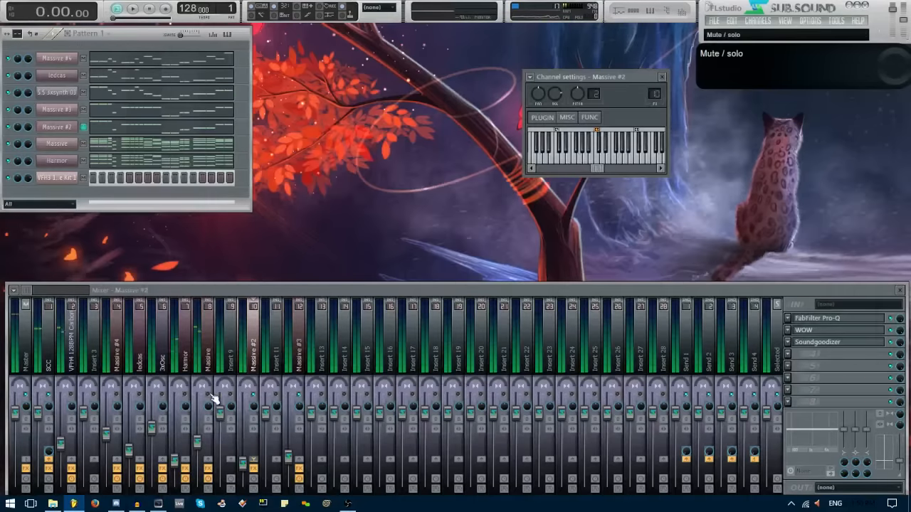
Select the Massive mixer track, open its synth and play the pattern briefly.
click(203, 348)
click(57, 143)
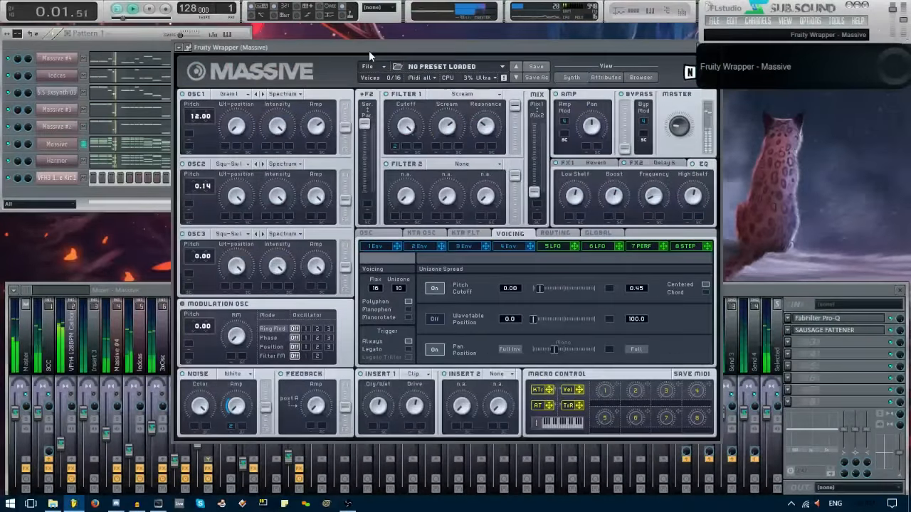
key(space)
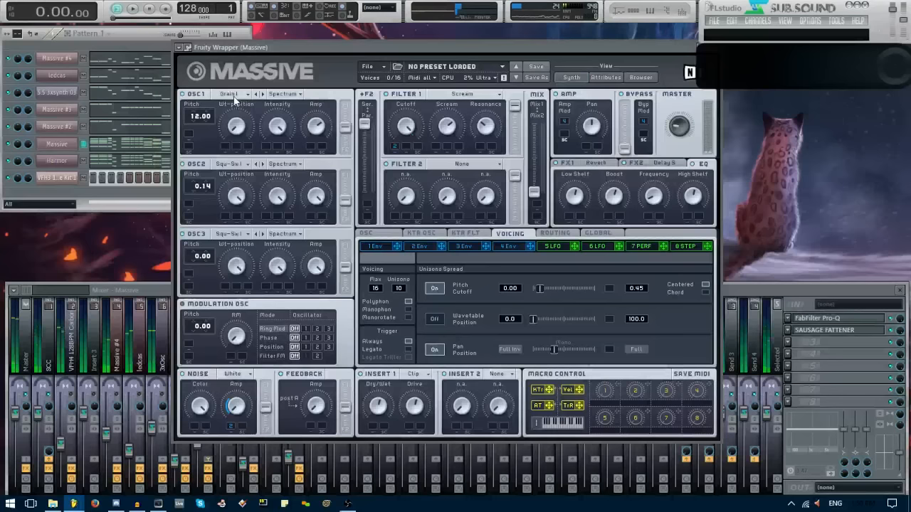
Look through the wavetable choices for OSC1 and OSC2 of the Massive channel.
click(229, 93)
click(374, 146)
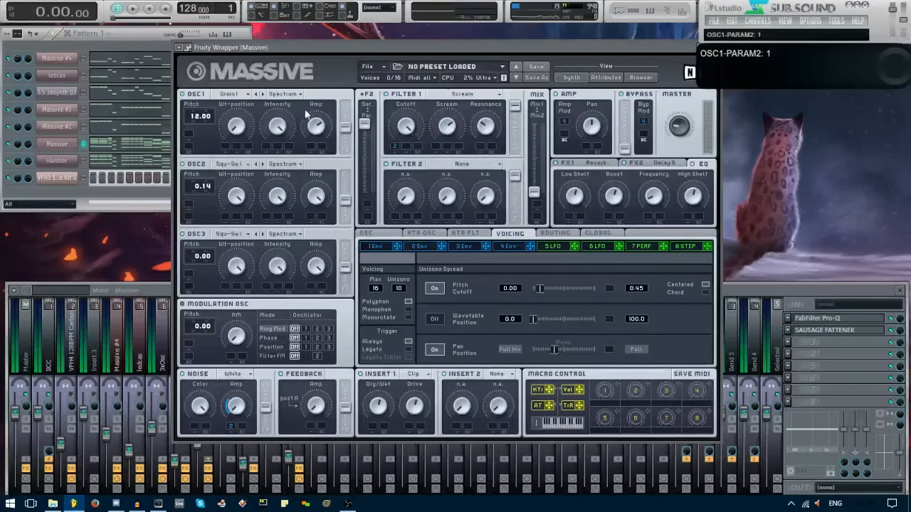
click(226, 166)
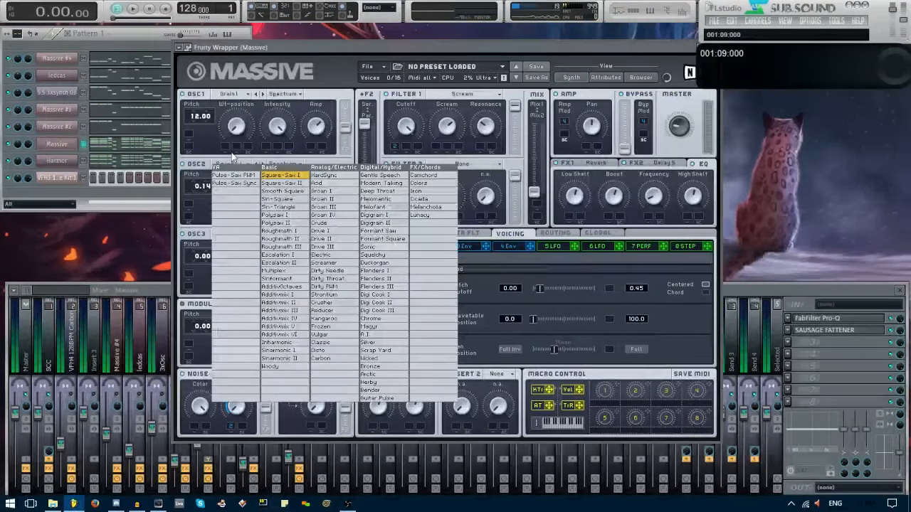
click(234, 160)
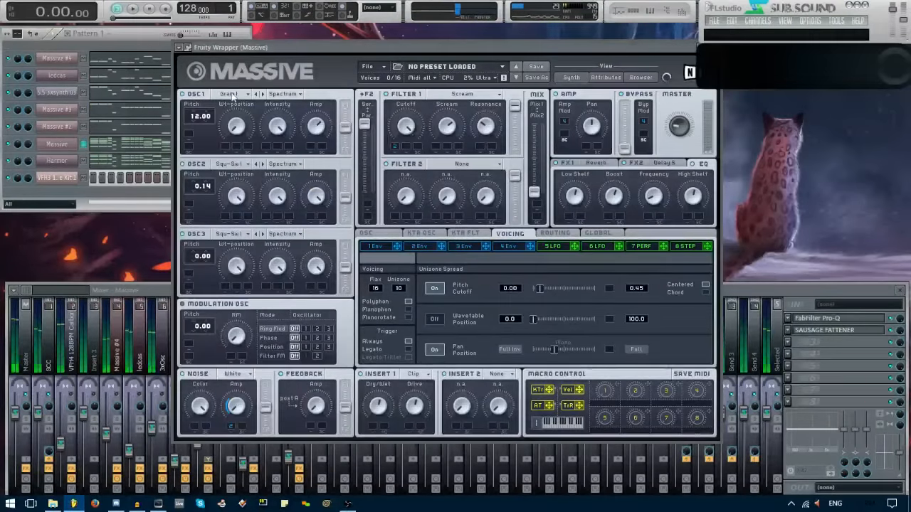
Set the OSC1 amp to about 0.54 and play the pattern to hear it.
mouse_move(314, 128)
mouse_down()
mouse_move(330, 173)
mouse_move(329, 102)
mouse_move(326, 140)
mouse_up()
key(space)
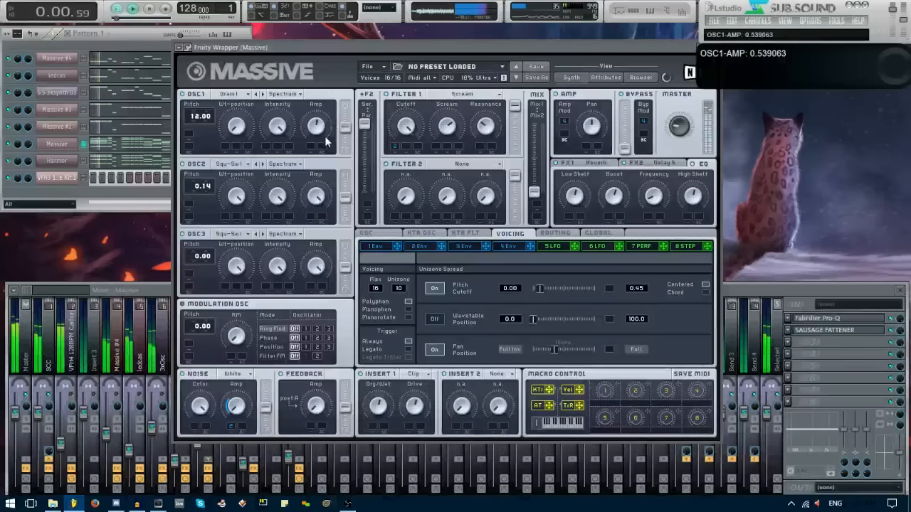
key(space)
Examine envelope 2, try the Filter 1 cutoff, and audition the sound with the pattern and a single note.
click(431, 248)
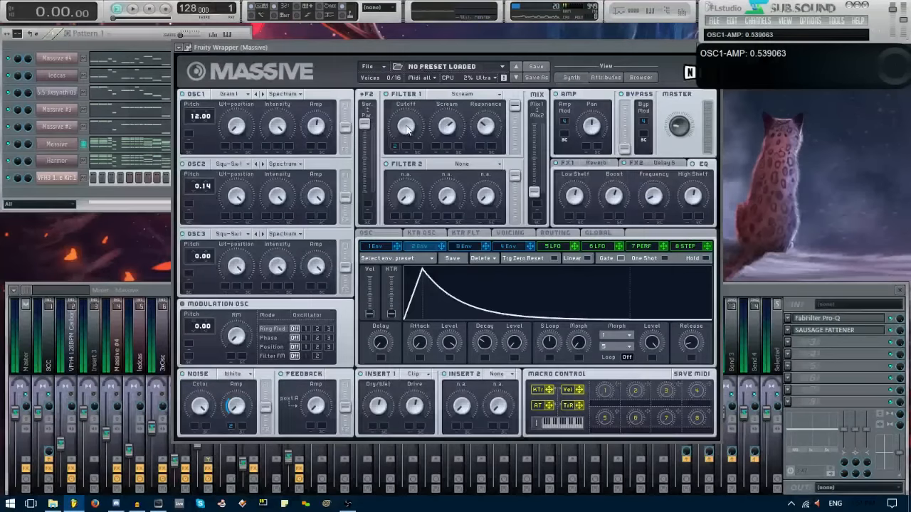
drag(407, 127, 420, 214)
key(space)
key(space)
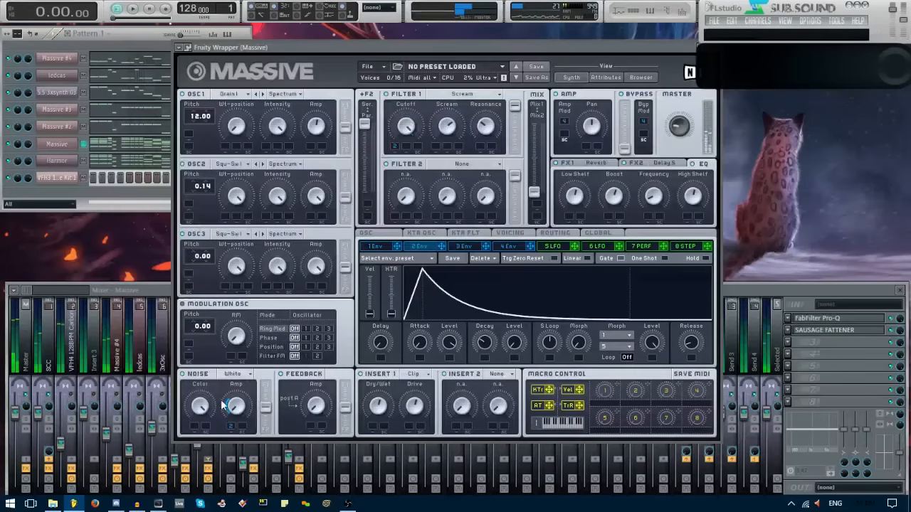
key(v)
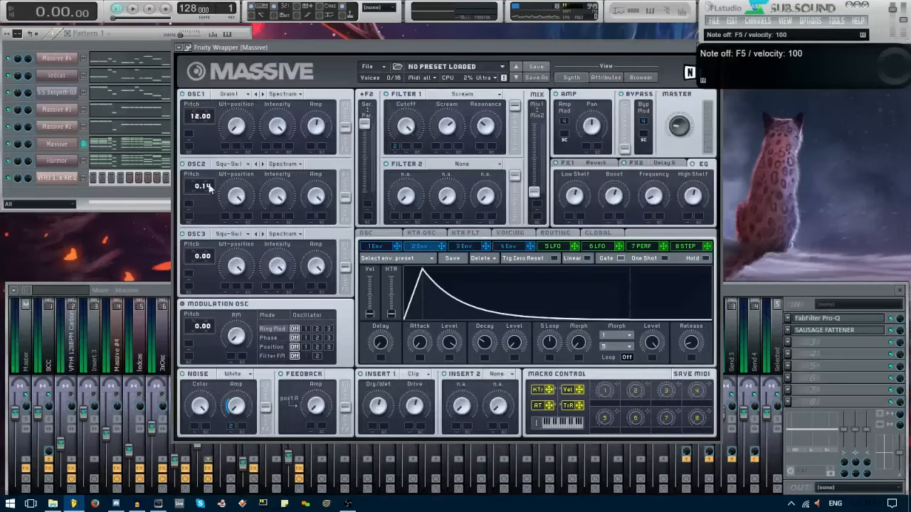
Set the OSC2 pitch to 0.18 and play the pattern to hear the detune.
mouse_move(207, 188)
mouse_down()
mouse_move(210, 203)
mouse_move(217, 158)
mouse_move(210, 194)
mouse_up()
key(space)
key(space)
Review the voicing and unison pan spread, and set the unison pitch cutoff spread to 0.44.
click(510, 232)
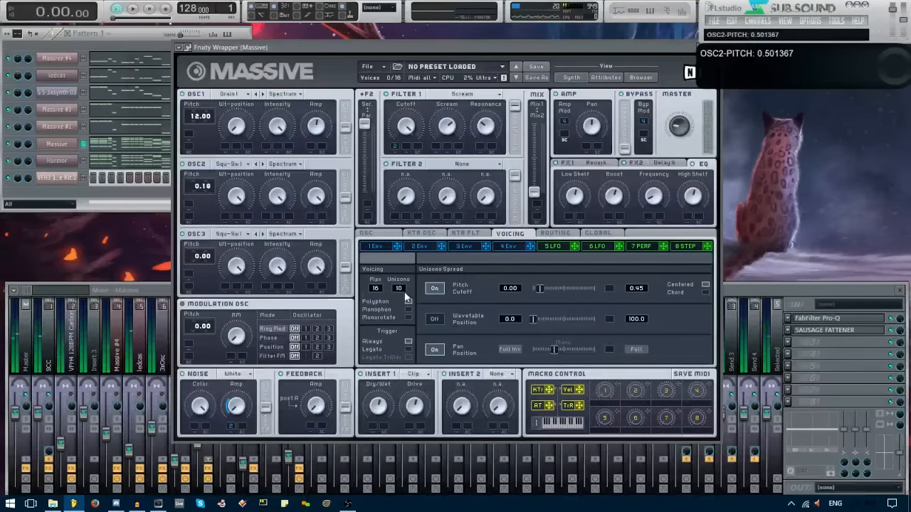
click(554, 353)
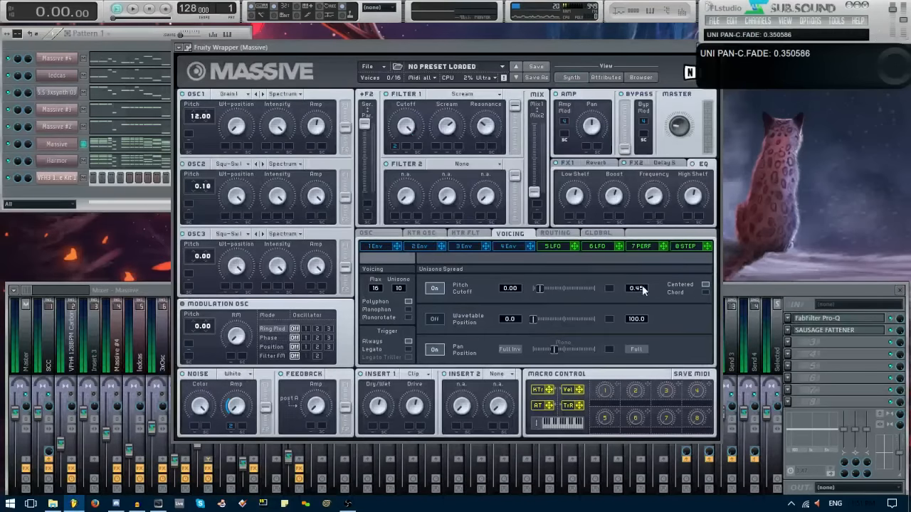
scroll(642, 289, down, 1)
Review the FX1 reverb and FX2 delay settings of the Massive channel.
click(598, 166)
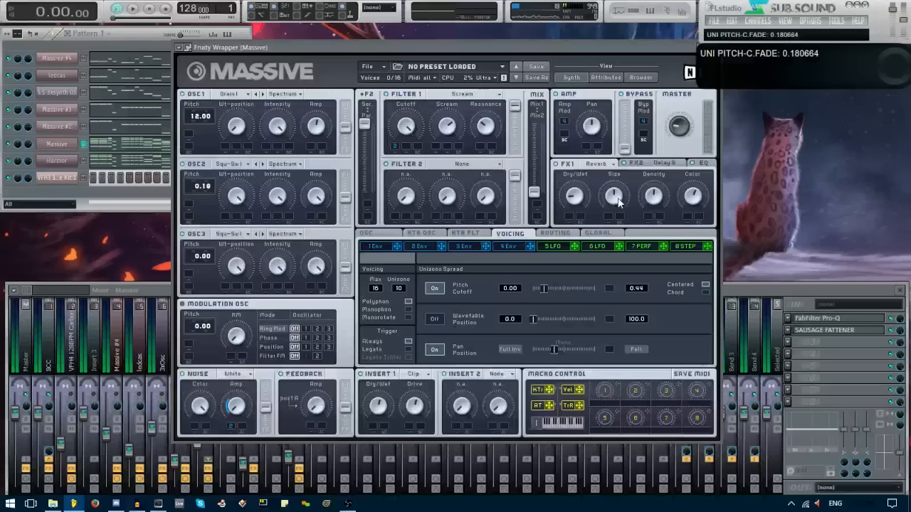
click(632, 164)
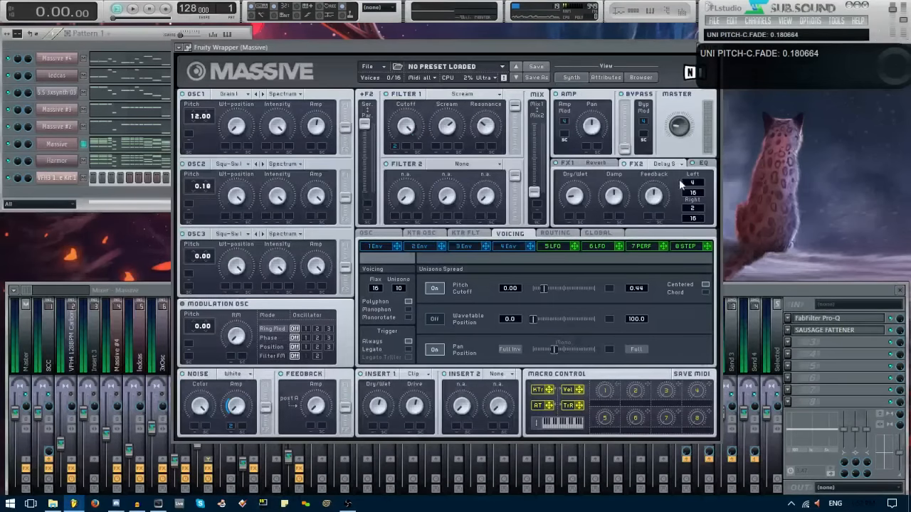
Review the FX2 delay timing, the EQ knobs and the Insert 1 clip settings of the Massive patch.
click(675, 166)
click(627, 180)
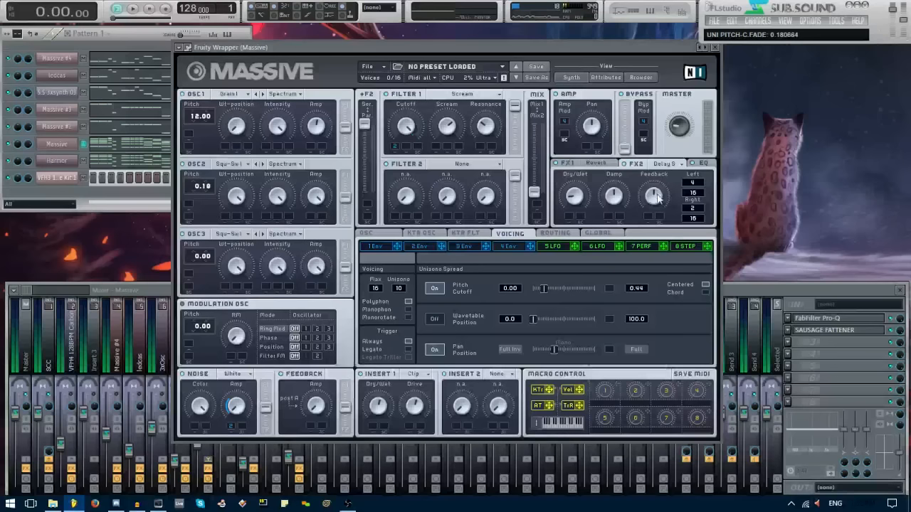
click(691, 165)
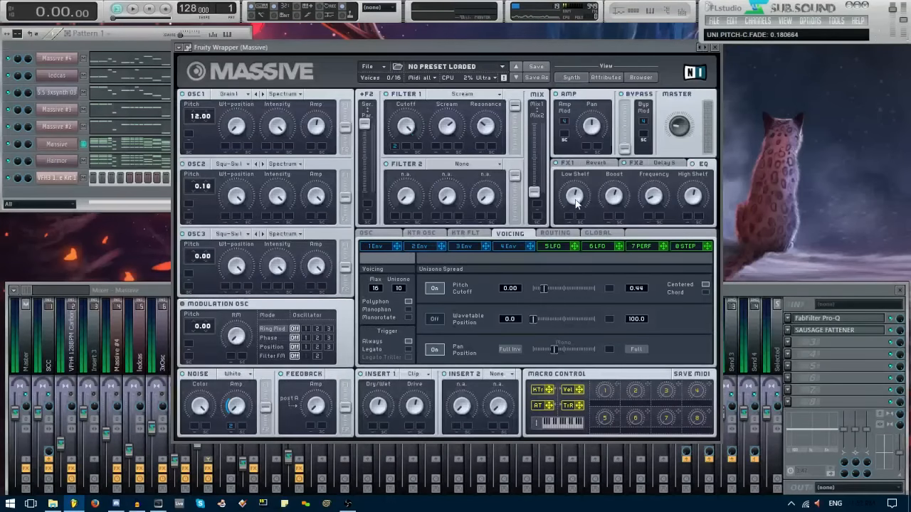
click(652, 205)
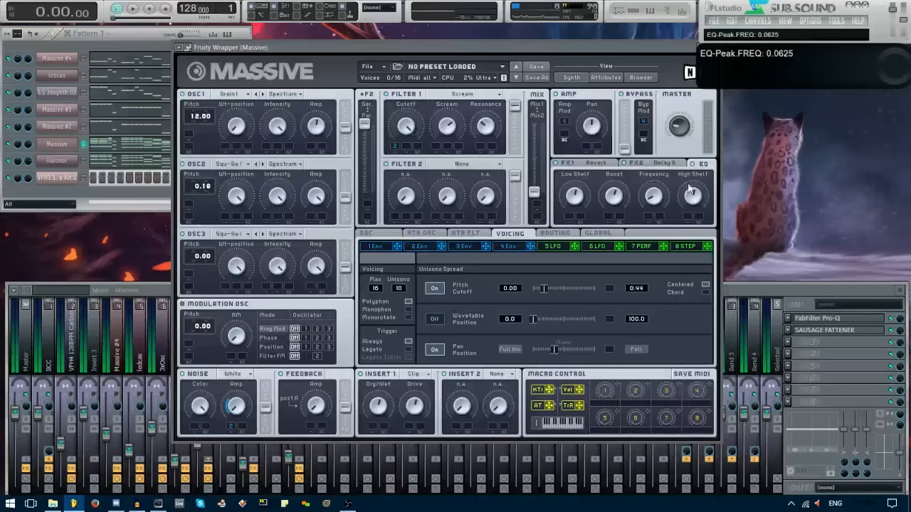
click(421, 376)
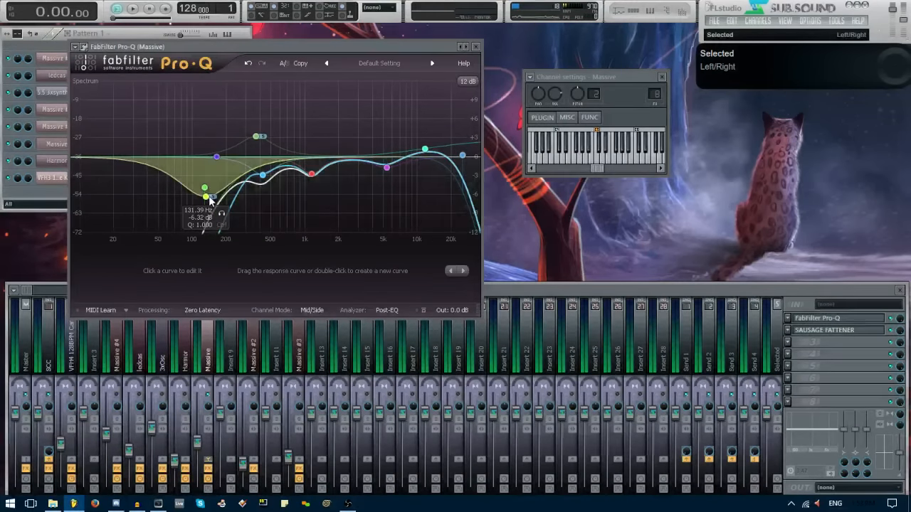
Check the Pro-Q bands on the Massive mixer track by toggling solo on the 366 Hz band, and close the equalizer.
click(273, 112)
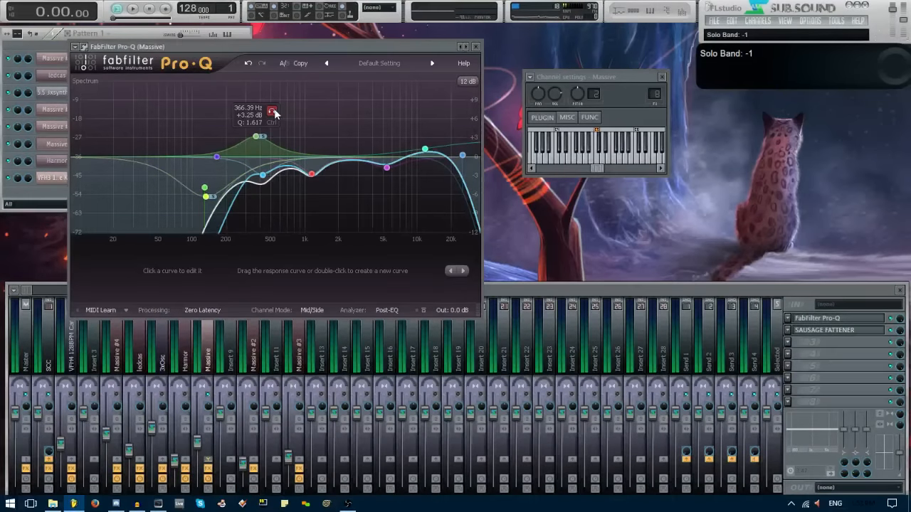
click(274, 114)
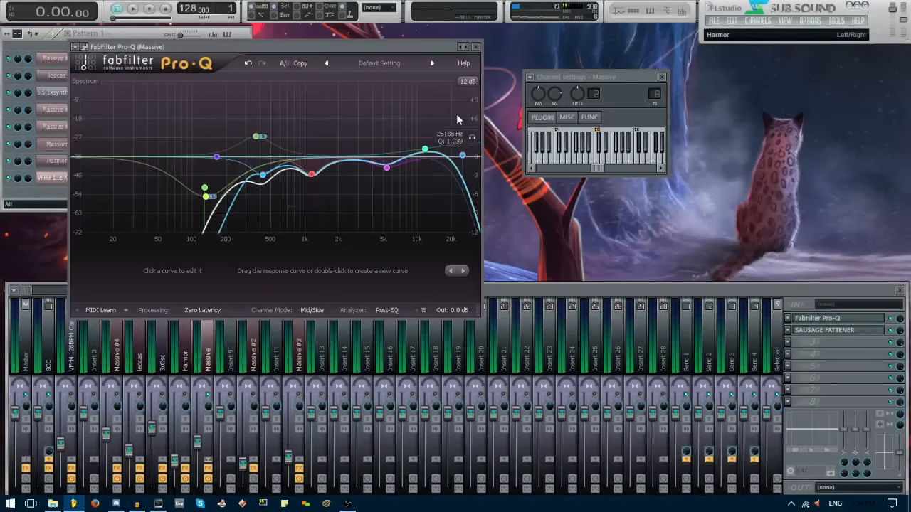
click(475, 46)
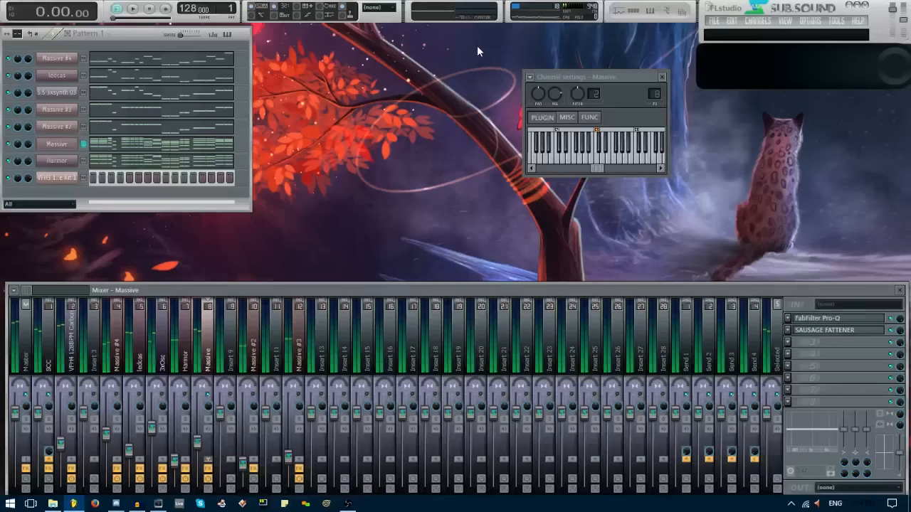
Check Sausage Fattener on the Massive track, and load a new FabFilter Pro-Q into the first effect slot.
click(829, 331)
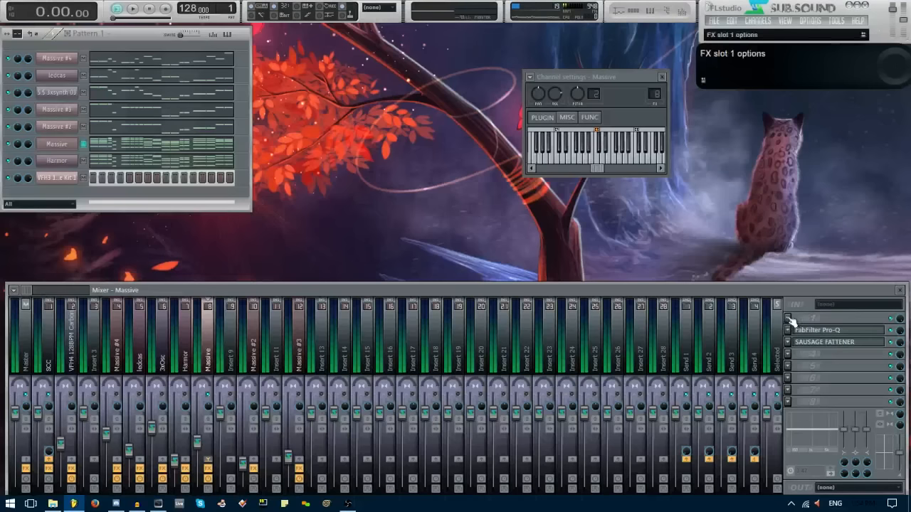
click(788, 325)
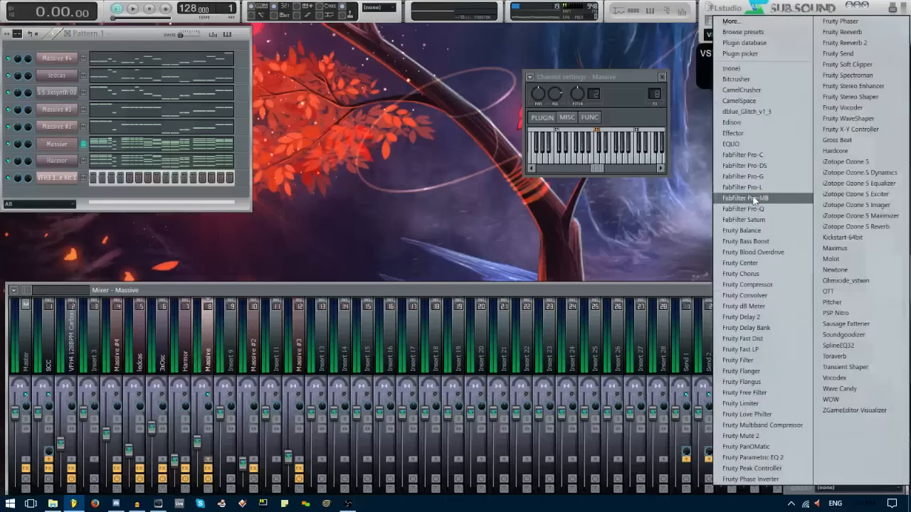
click(759, 209)
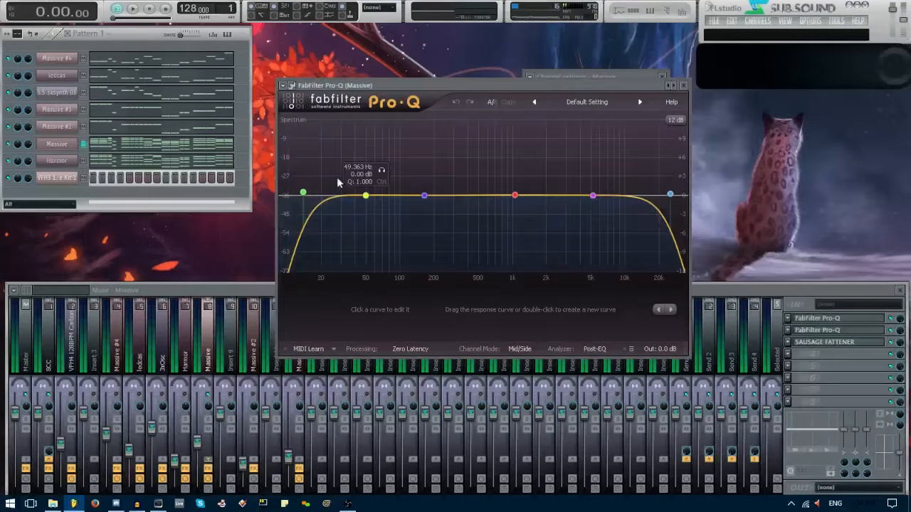
Try boosting the low and high-mid bands and cutting the mid band in the new Pro-Q, comparing it with the original equalizer.
drag(370, 195, 392, 119)
drag(592, 195, 589, 151)
drag(516, 196, 513, 218)
drag(391, 120, 403, 143)
scroll(403, 143, down, 1)
drag(403, 143, 409, 140)
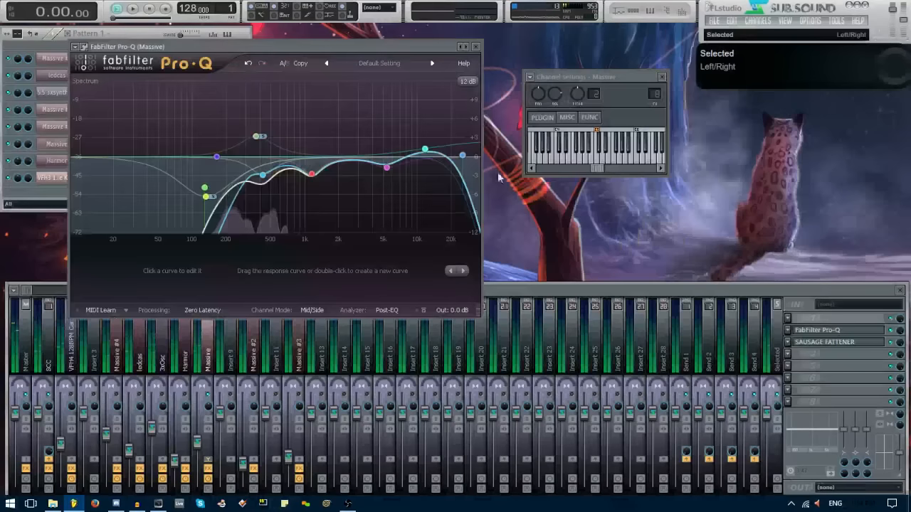
drag(299, 182, 355, 188)
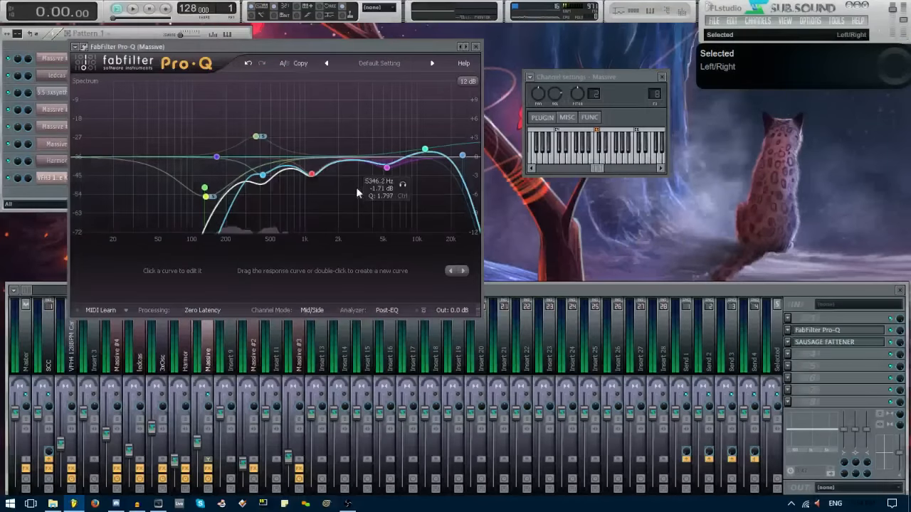
click(476, 46)
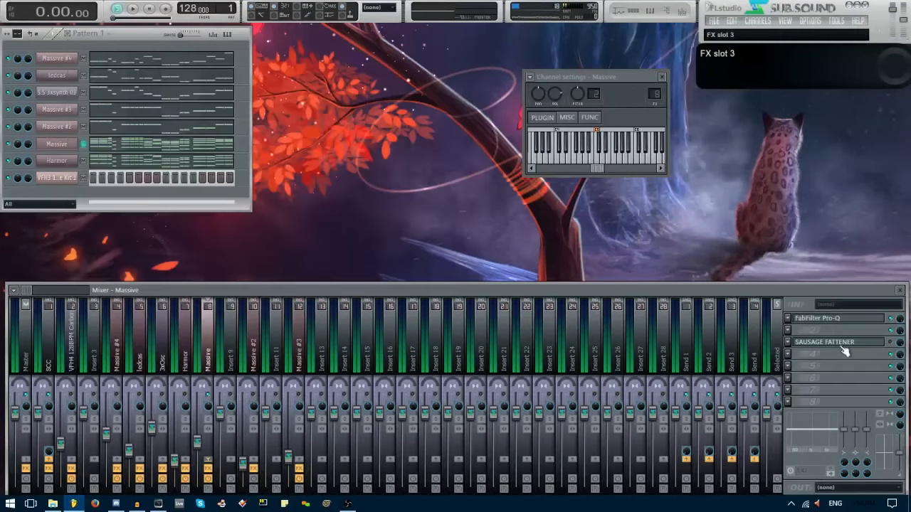
Load FabFilter Pro-C into the slot after Sausage Fattener on the Massive track.
click(790, 356)
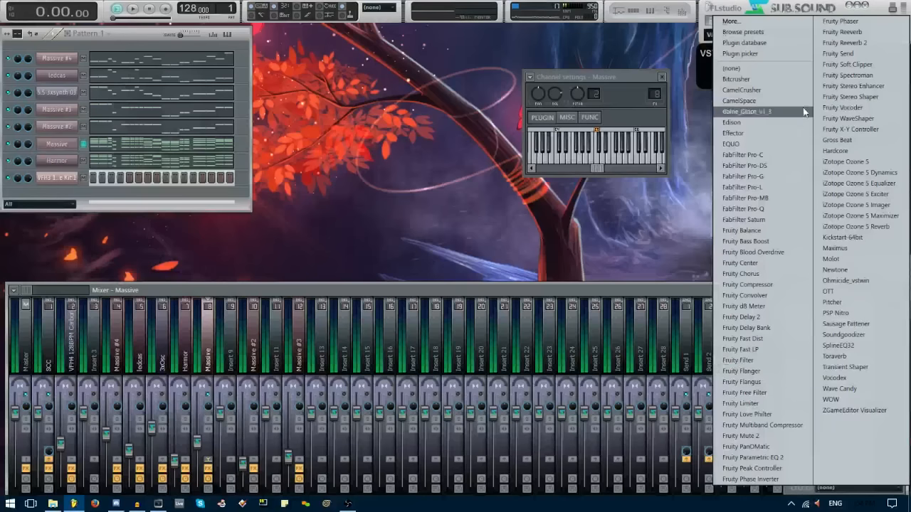
click(742, 155)
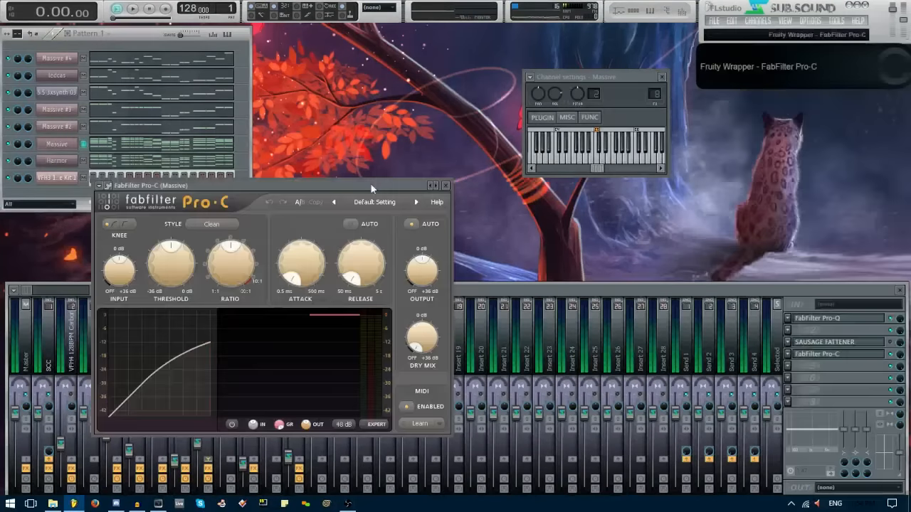
drag(370, 183, 495, 96)
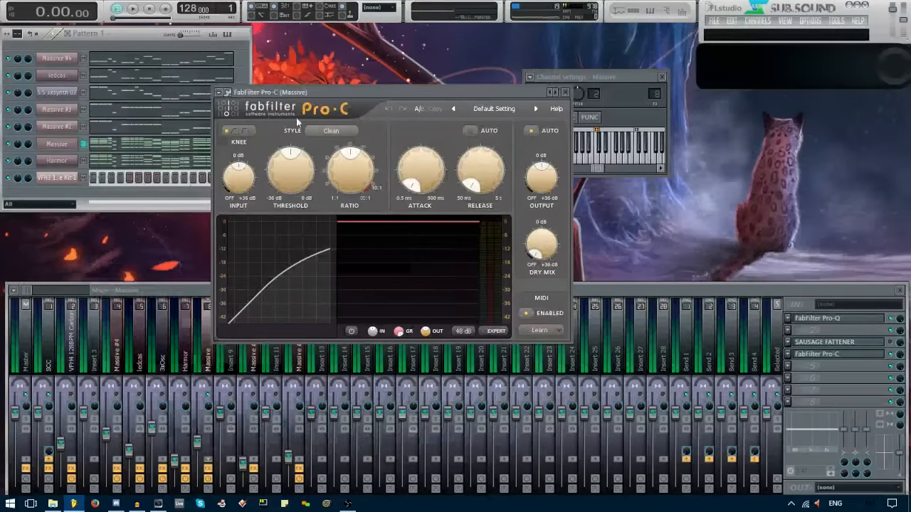
Set the Pro-C threshold to about -19 dB and raise the ratio, attack and release.
drag(289, 178, 325, 218)
drag(290, 170, 298, 118)
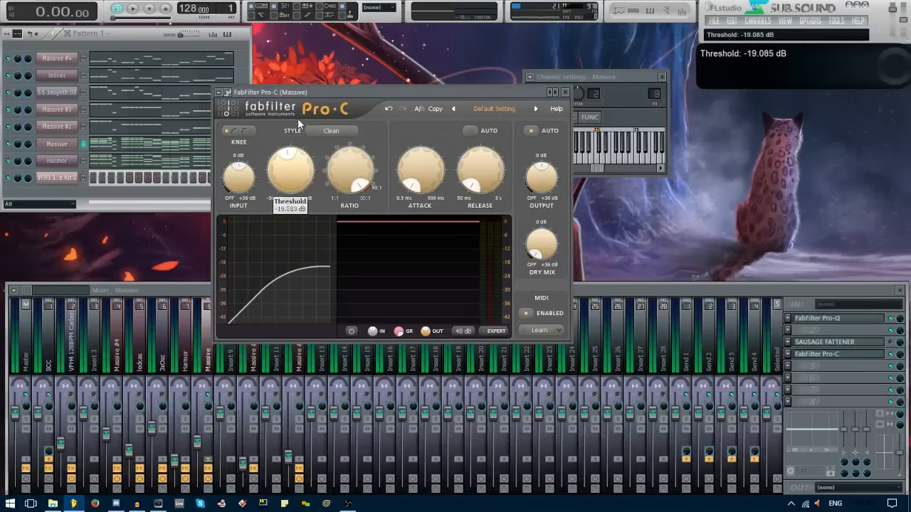
drag(239, 181, 246, 172)
drag(430, 164, 431, 149)
drag(480, 163, 482, 143)
drag(543, 178, 545, 167)
Audition the compression with the threshold at about -20 dB, and remove Pro-C from the Massive track.
key(space)
drag(305, 169, 309, 178)
key(space)
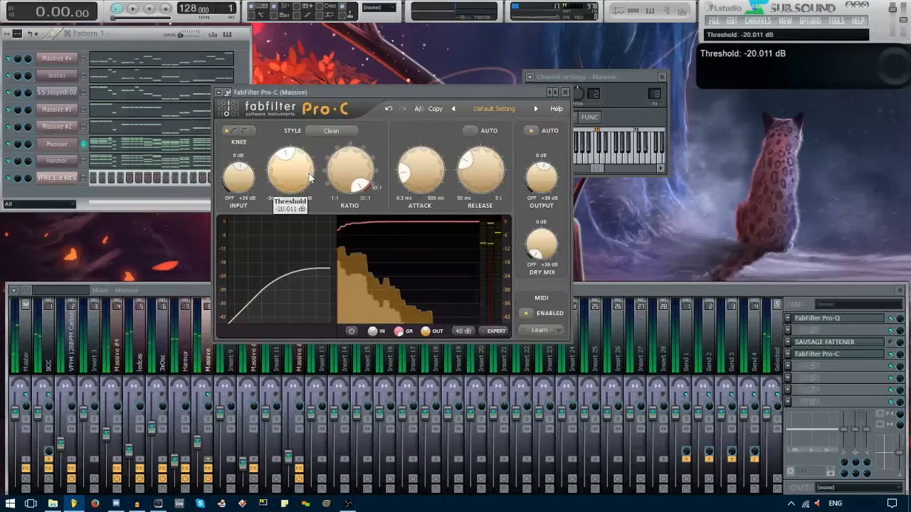
click(788, 355)
click(777, 70)
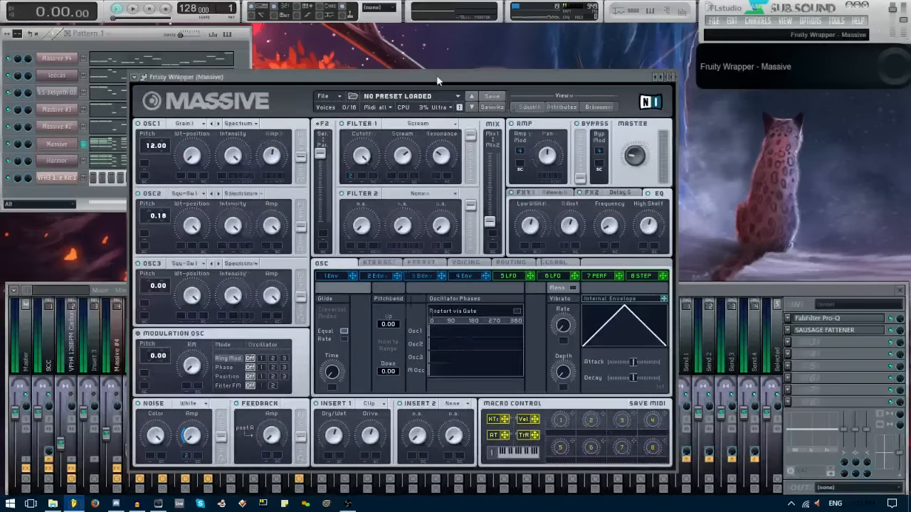
Assign envelope 4 as the modulator of the FX1 reverb's Dry/Wet in the Massive patch.
drag(436, 75, 442, 67)
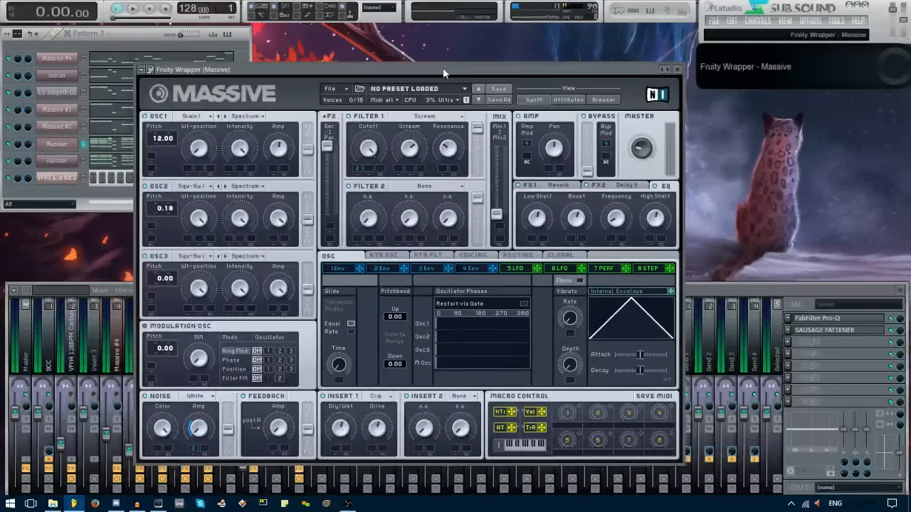
click(475, 269)
click(559, 187)
drag(492, 268, 539, 276)
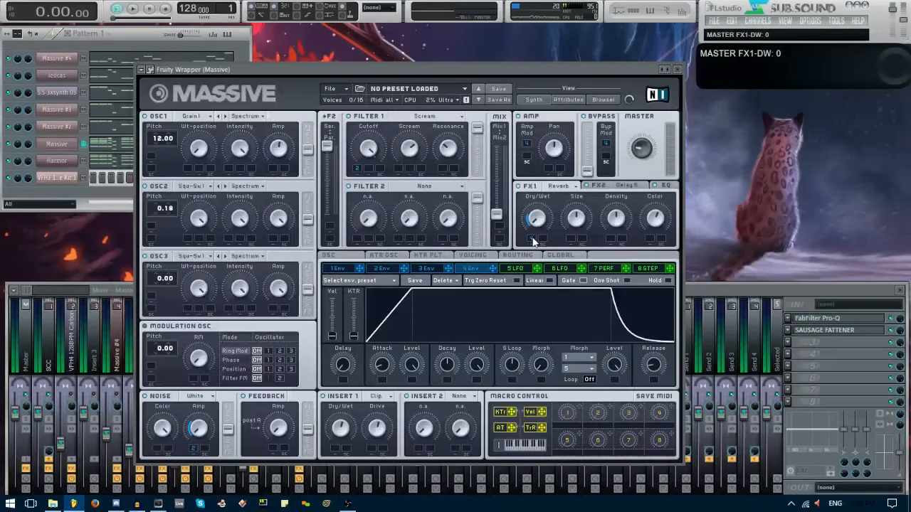
Audition the reverb modulation, and also apply envelope 4 to the FX2 delay's Dry/Wet.
key(space)
key(space)
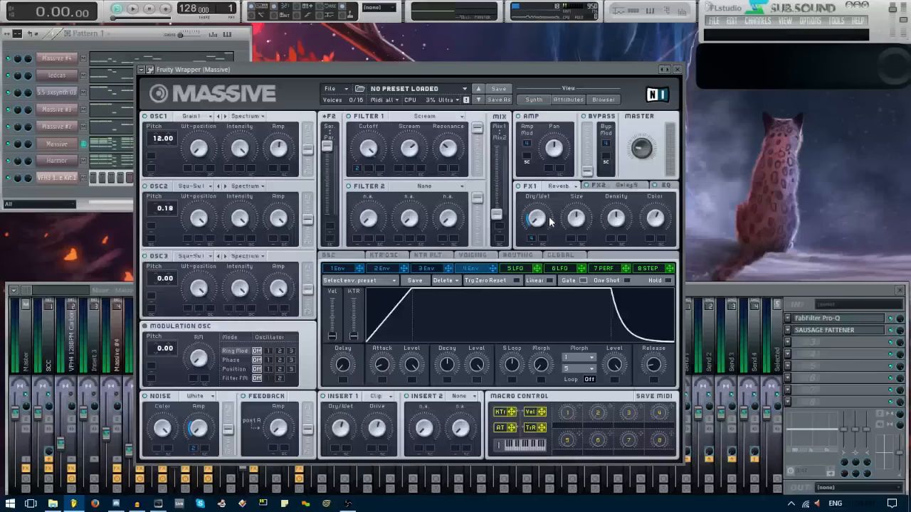
key(space)
key(space)
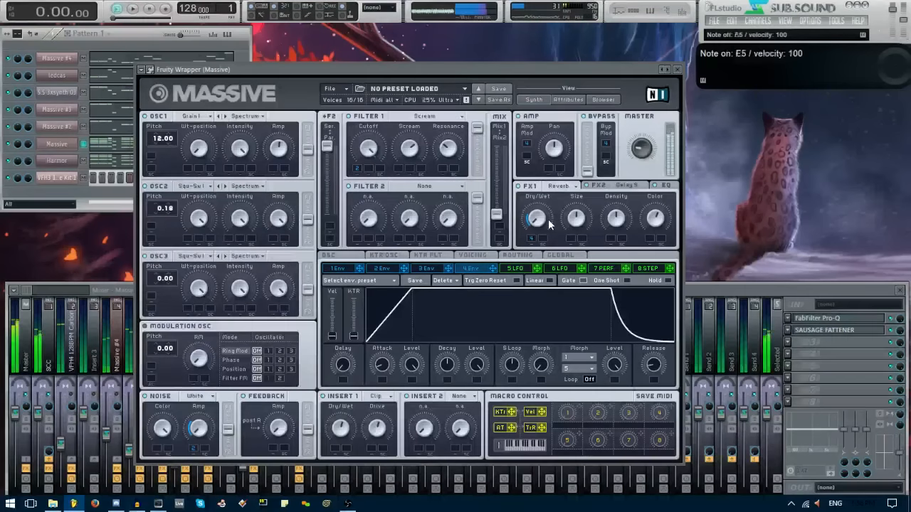
click(598, 186)
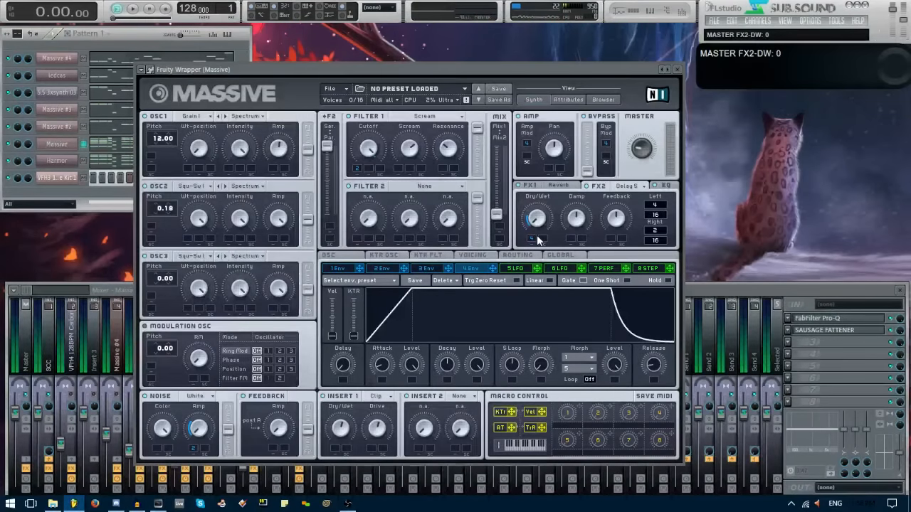
key(space)
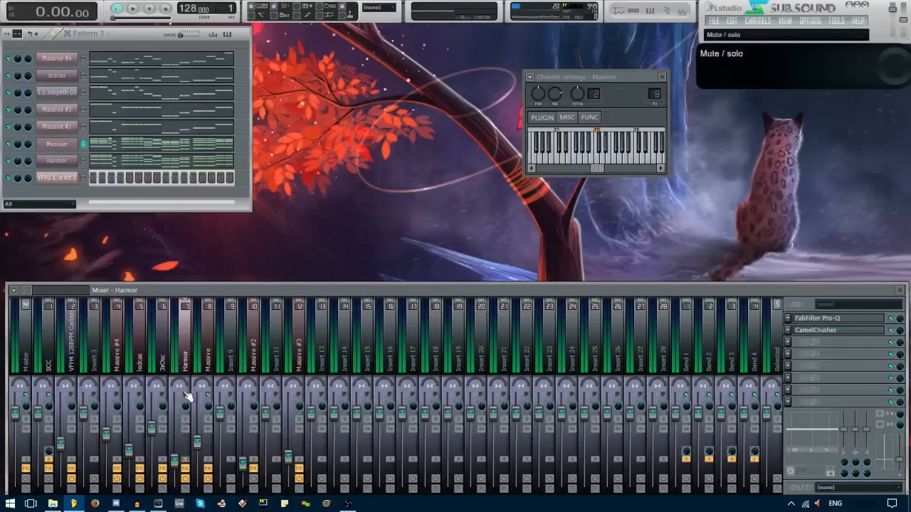
Inspect CamelCrusher on the Harmor mixer track, and load Fruity Limiter into the slot after it.
click(849, 331)
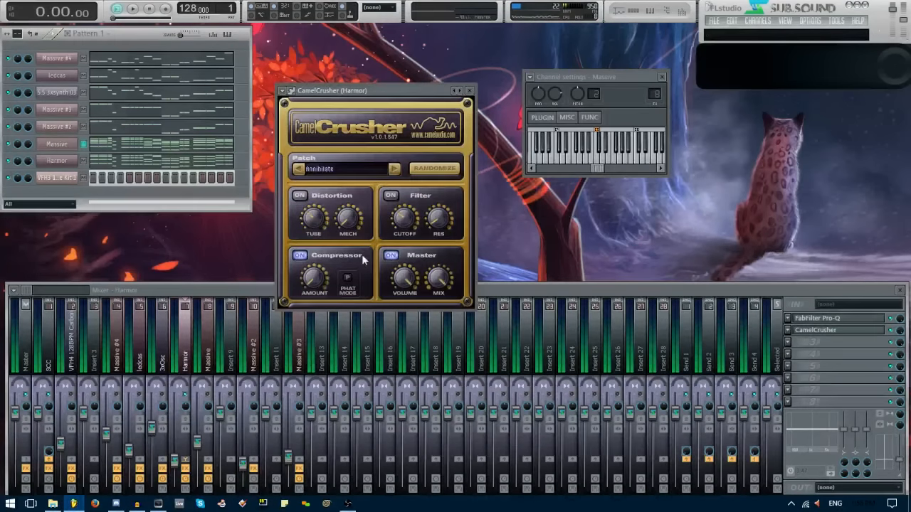
click(734, 382)
click(789, 343)
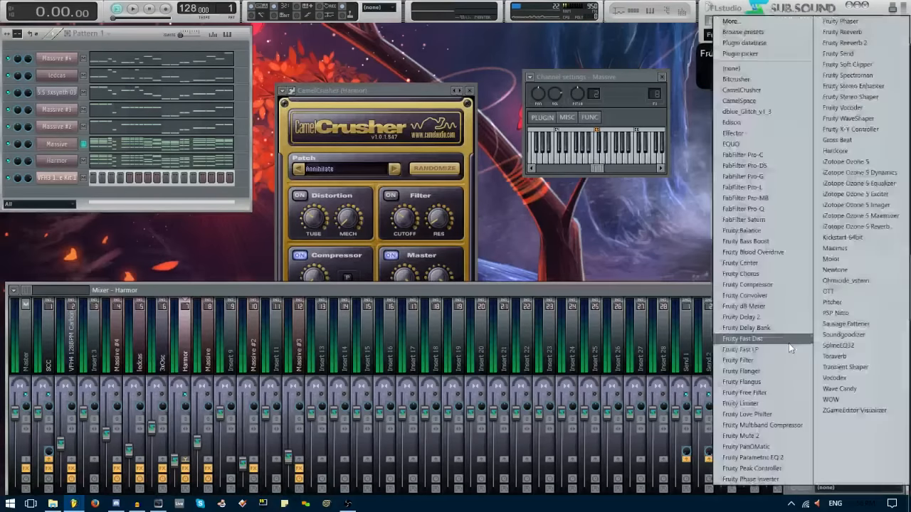
click(786, 408)
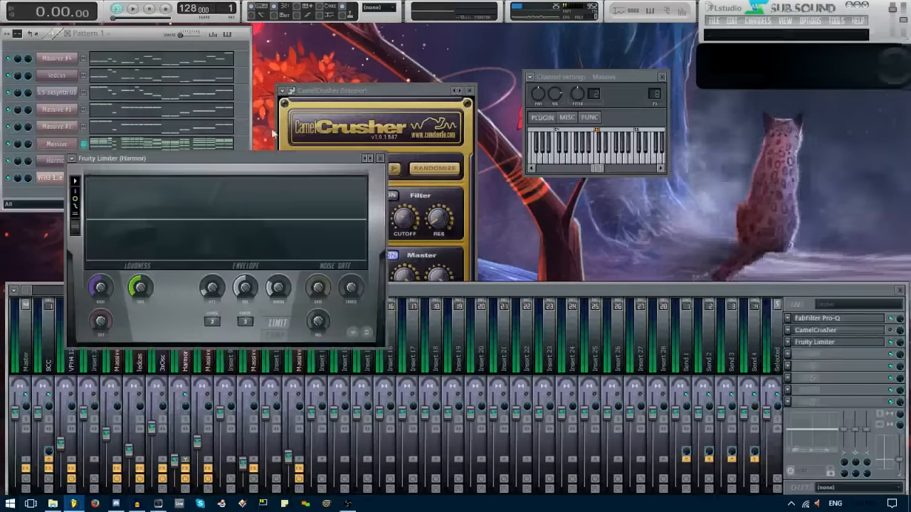
Try compressing the Harmor layer with Fruity Limiter's threshold, ratio and attack while playing, and return to CamelCrusher.
drag(425, 243, 460, 246)
key(space)
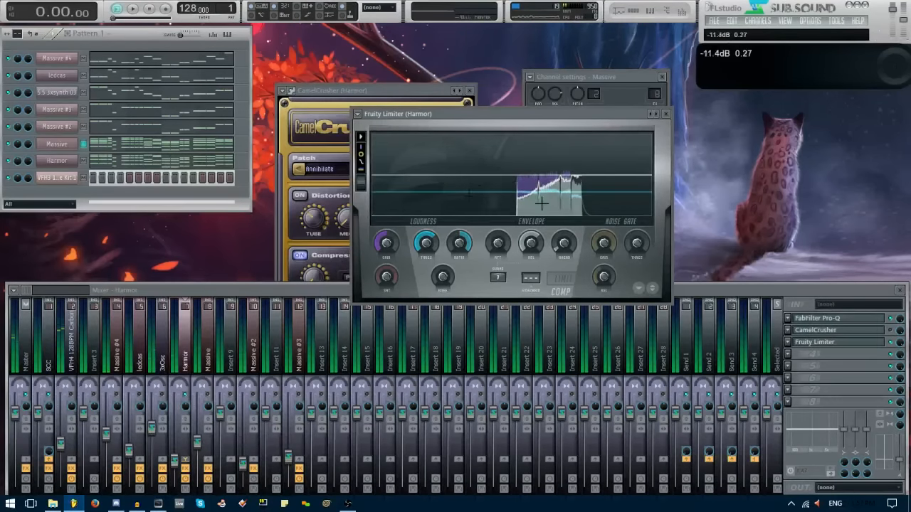
drag(497, 243, 531, 258)
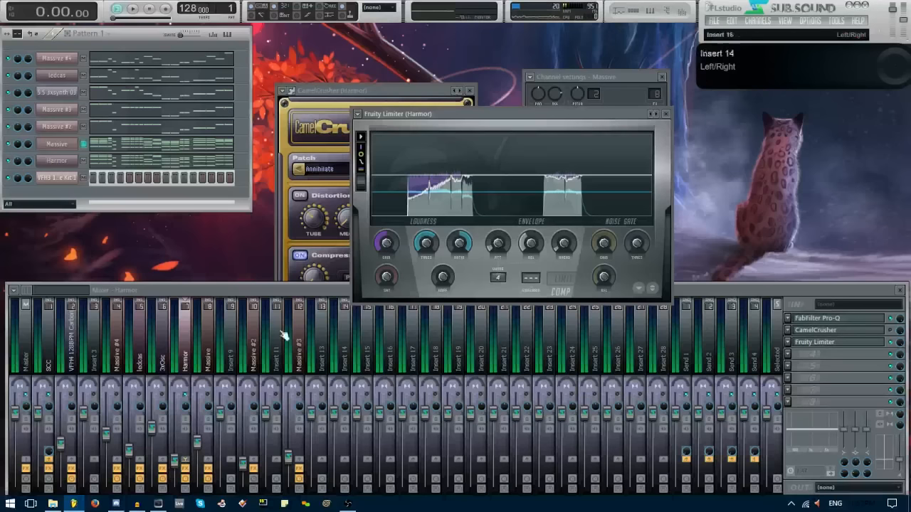
key(space)
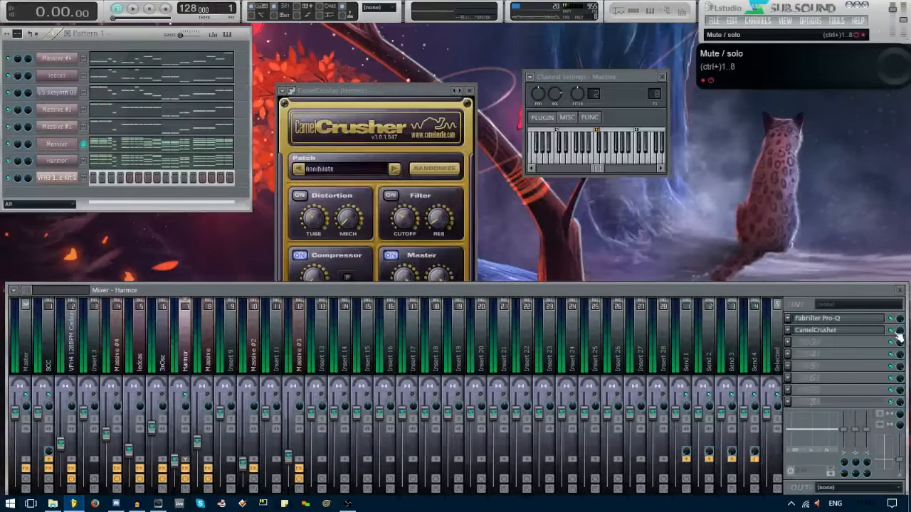
click(361, 93)
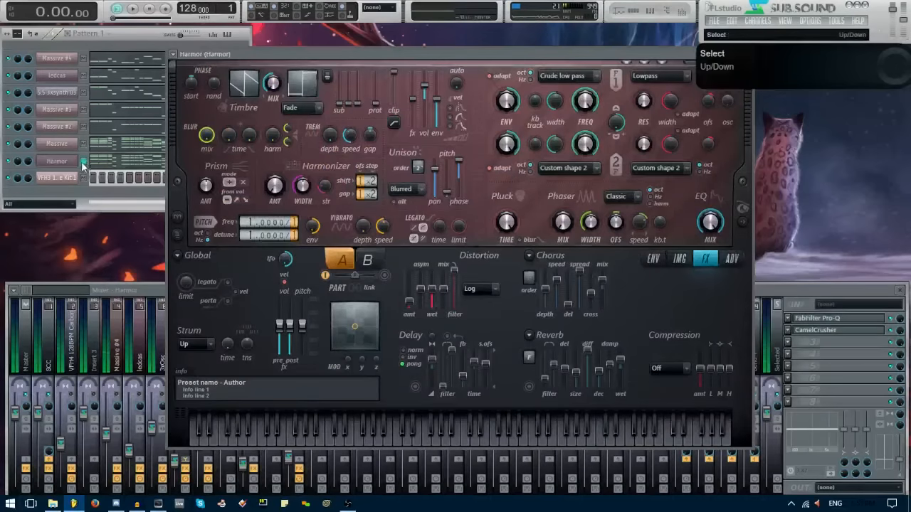
Bring up the Harmor channel's synth settings and lower the unison pitch amount.
right_click(55, 163)
mouse_move(119, 275)
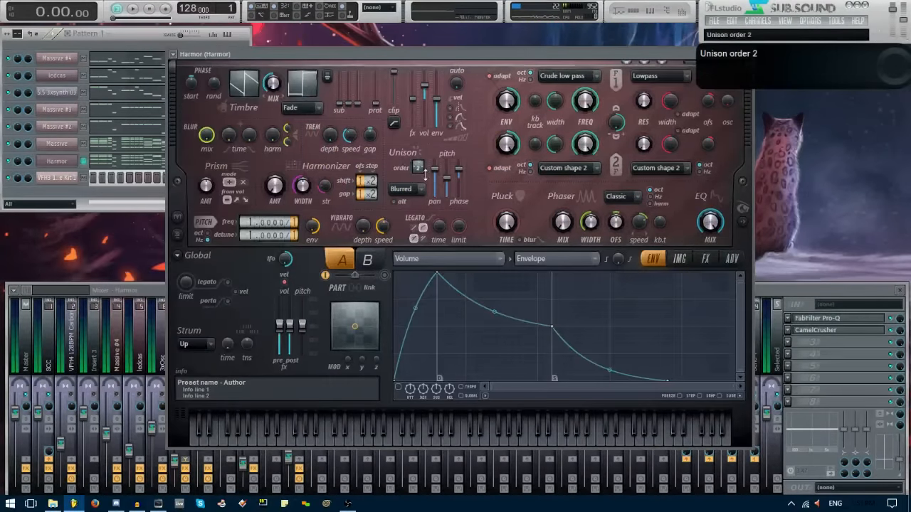
drag(446, 178, 447, 192)
Review Harmor's distortion, chorus, delay and reverb effects, and play the pattern to hear them.
click(705, 258)
drag(409, 289, 409, 295)
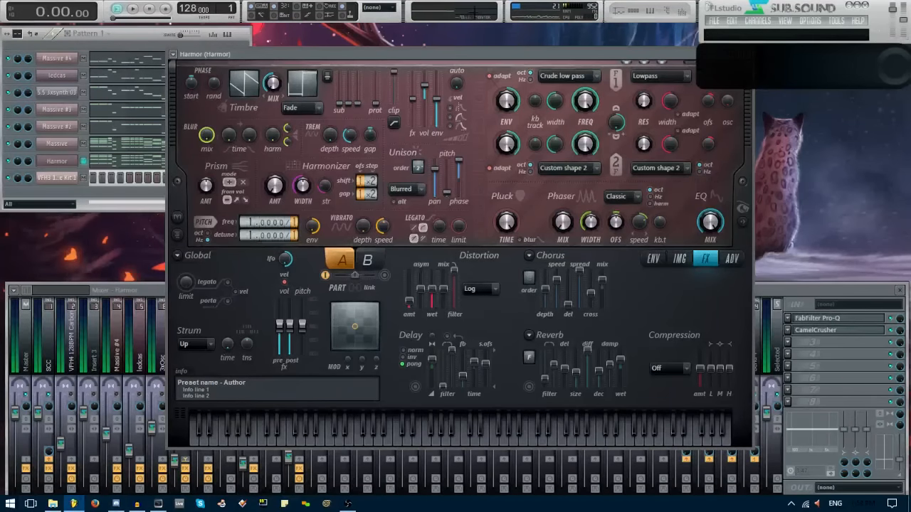
key(space)
drag(498, 59, 432, 60)
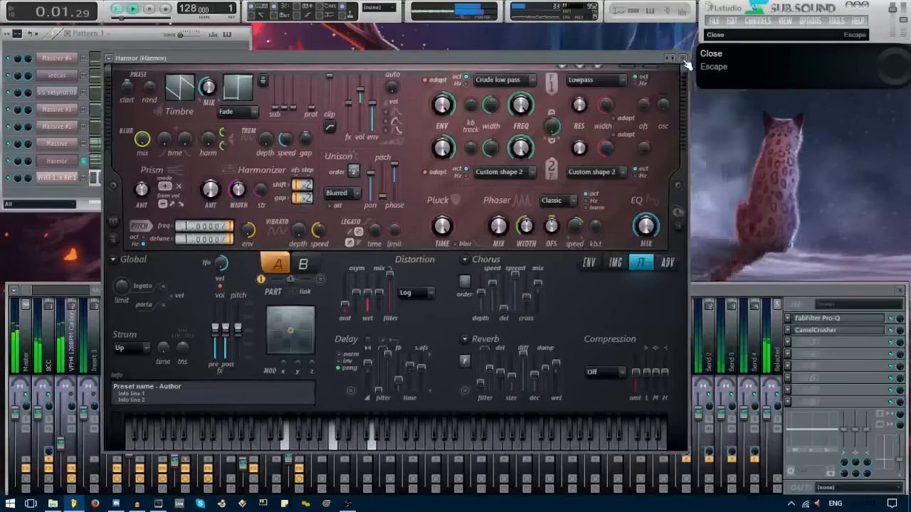
Raise the dry/wet of the Massive layer's FX1 reverb to about 0.13 during playback, and close the synth.
click(680, 56)
key(space)
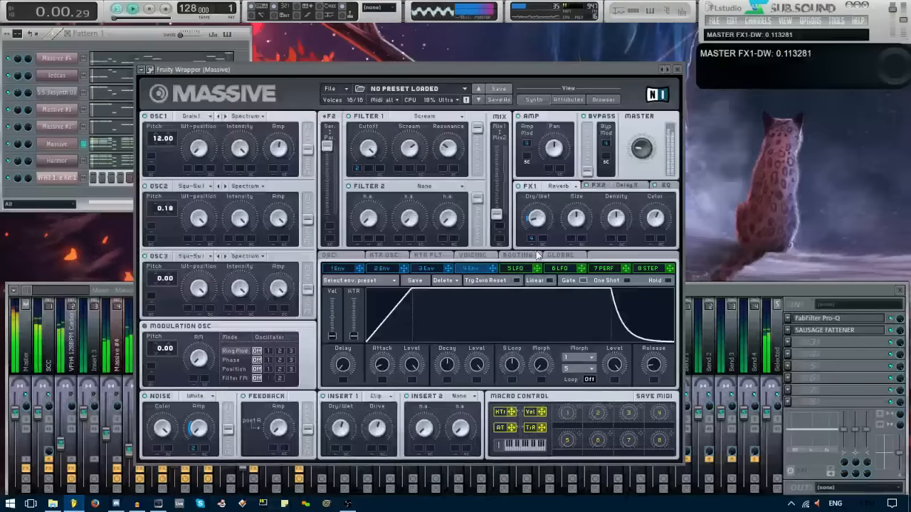
drag(537, 222, 538, 218)
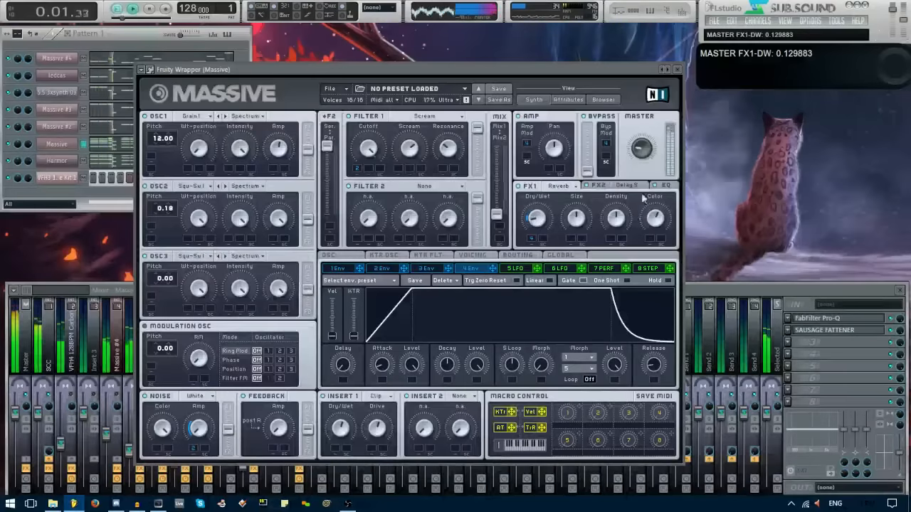
click(677, 69)
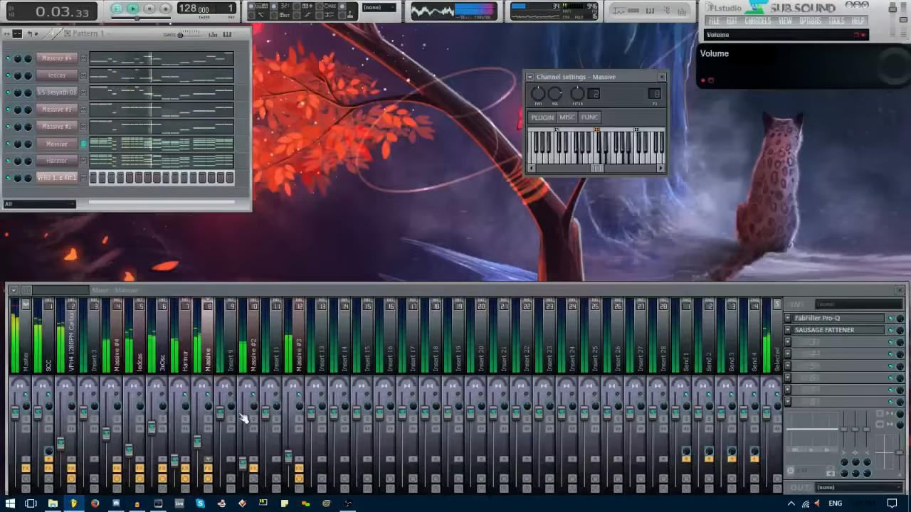
Stop playback and examine the Massive layer's chord notes in the piano roll.
click(250, 459)
key(space)
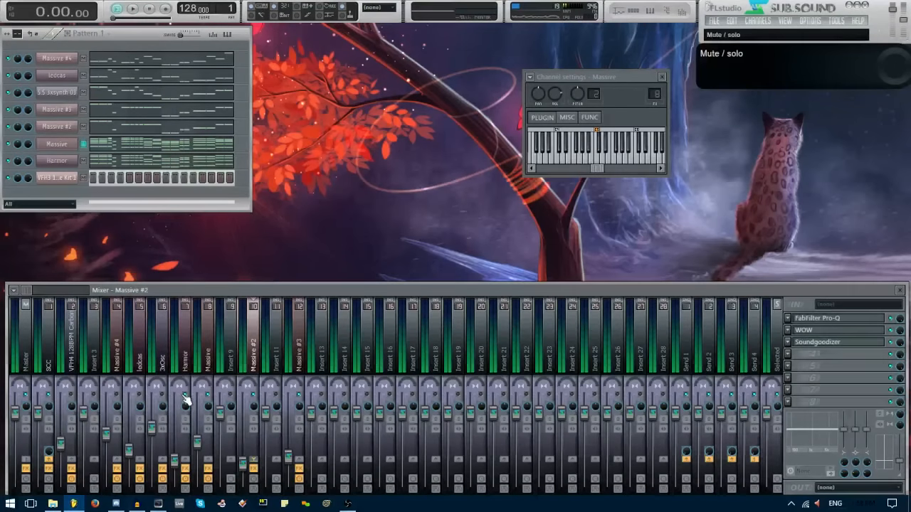
click(185, 399)
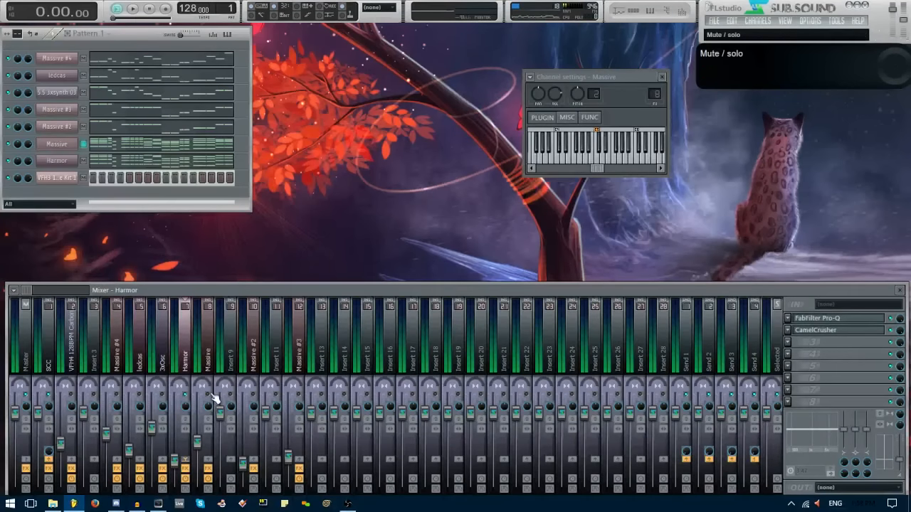
click(147, 146)
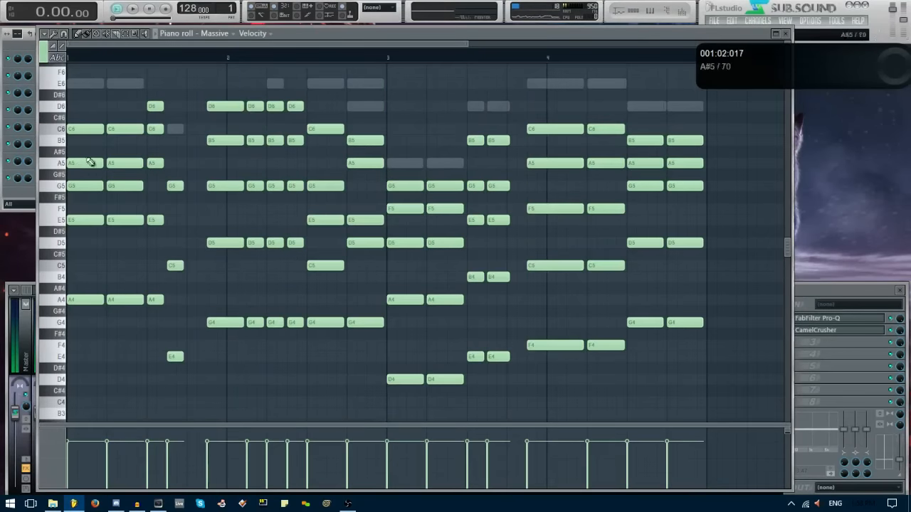
key(Escape)
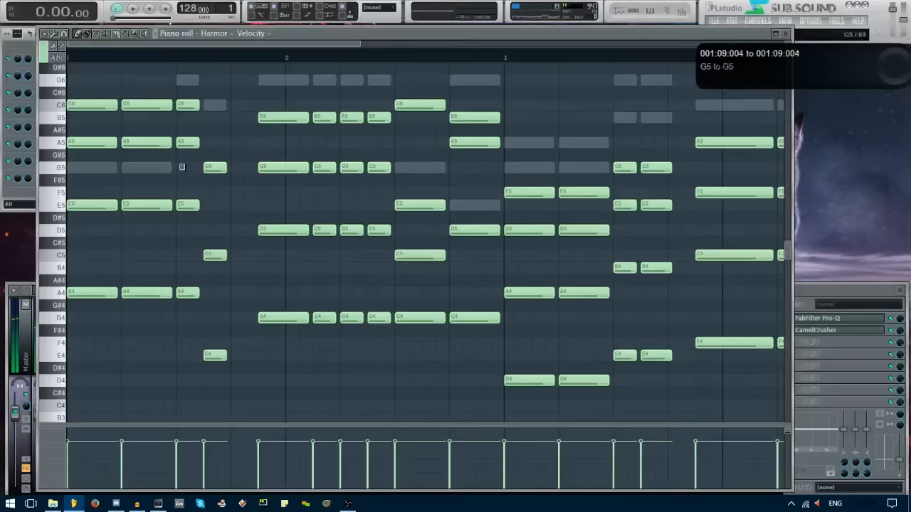
Try deleting the lowest notes of the chords in Harmor's piano roll.
click(161, 163)
drag(130, 296, 33, 294)
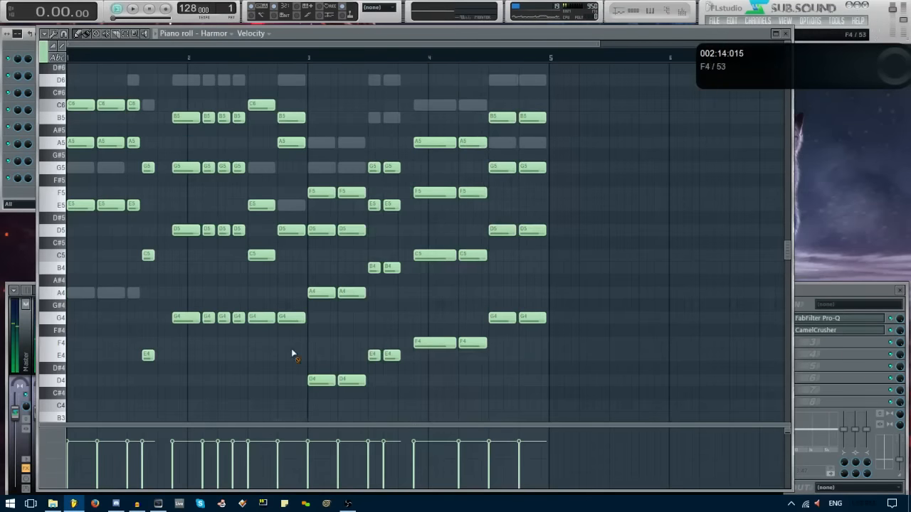
click(257, 321)
drag(148, 356, 353, 380)
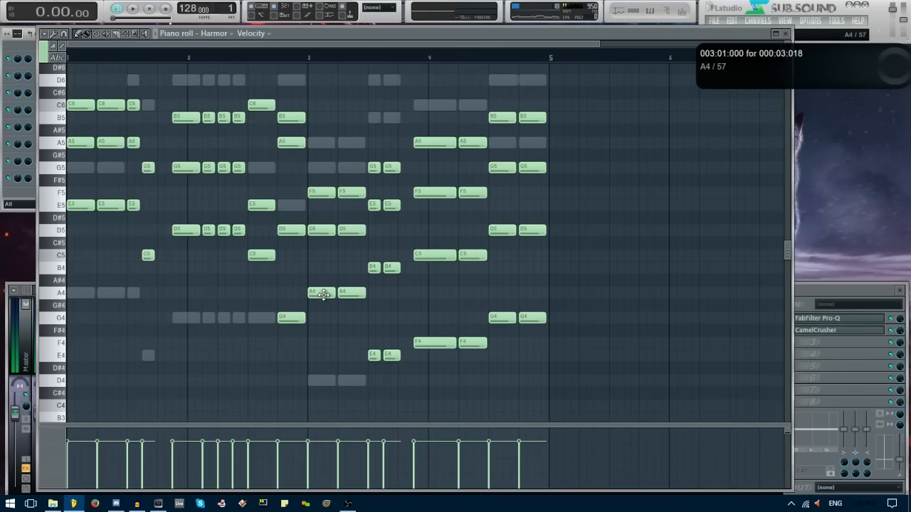
mouse_move(323, 296)
mouse_down()
mouse_move(380, 362)
mouse_move(424, 336)
mouse_move(503, 325)
mouse_up()
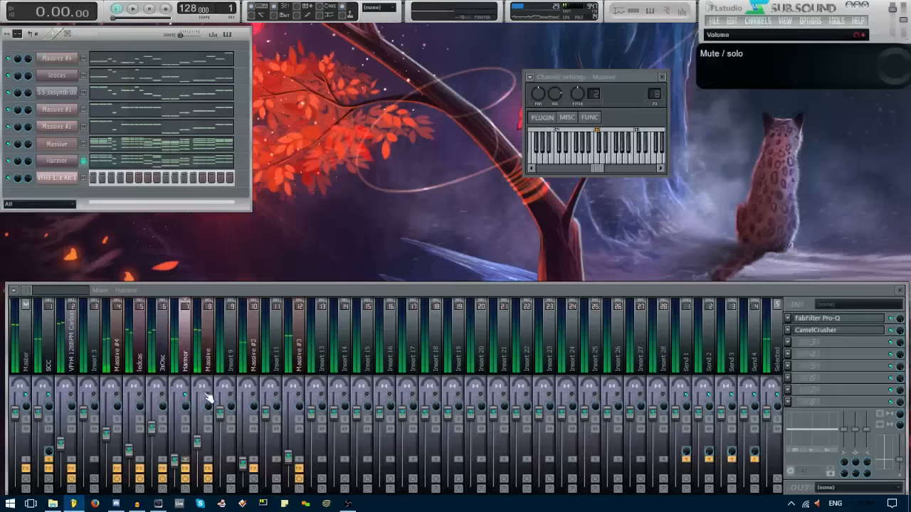
Review the Harmor layer's chords in the piano roll and the curve of its FabFilter Pro-Q, listening to the low-mid dip band.
click(208, 350)
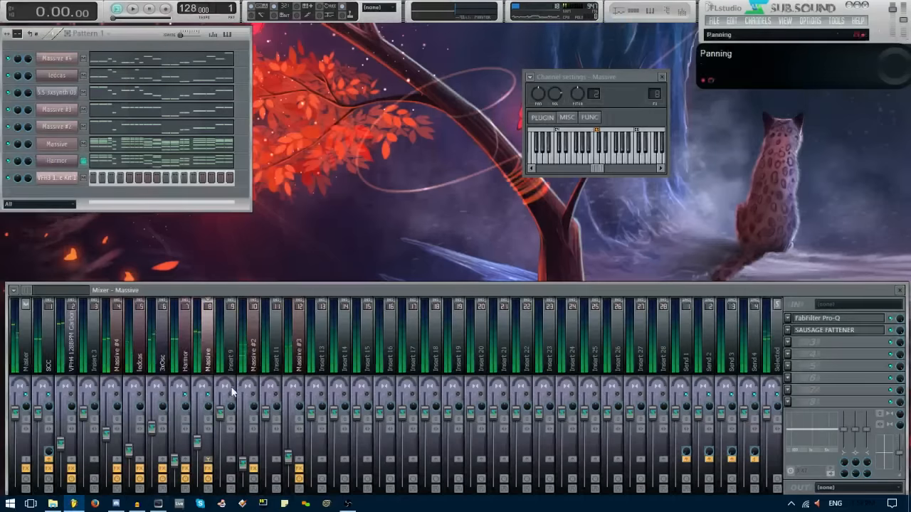
click(193, 354)
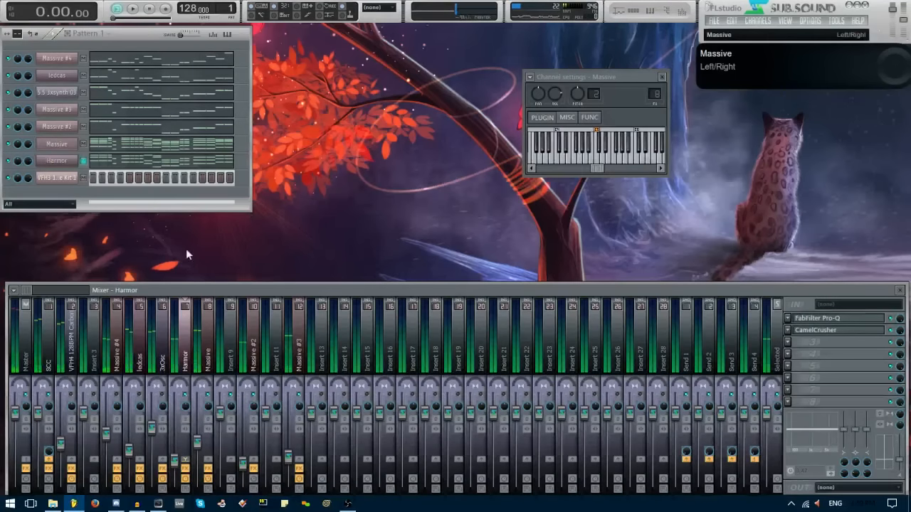
click(171, 160)
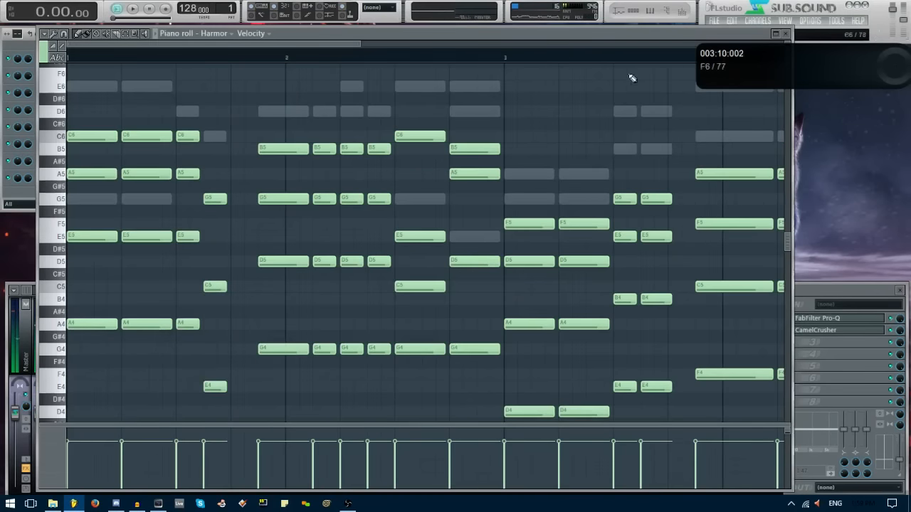
click(784, 34)
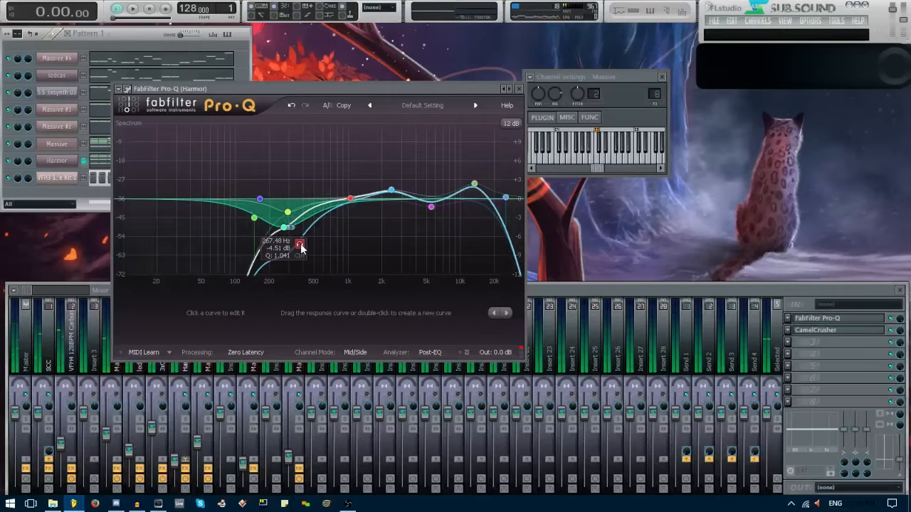
click(299, 246)
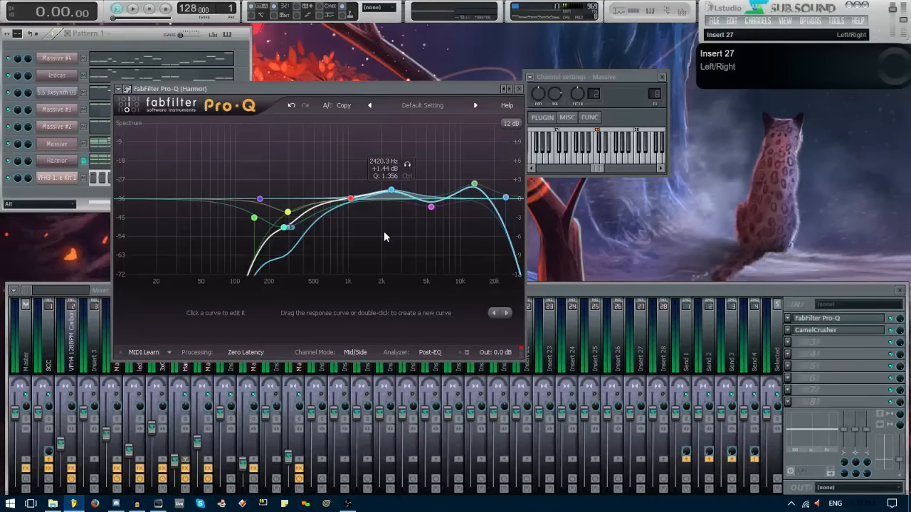
click(524, 90)
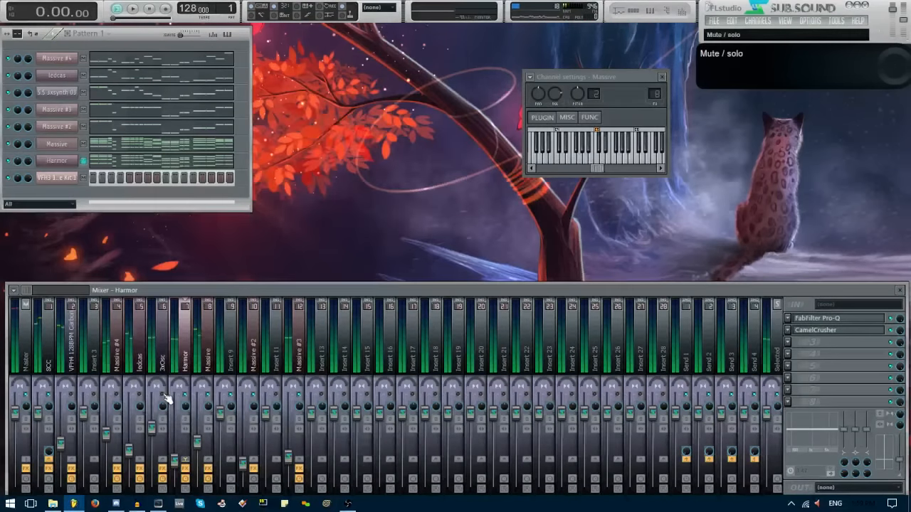
Check the effect slots of the 3xOsc and Massive #4 mixer tracks, and play the pattern briefly.
click(159, 353)
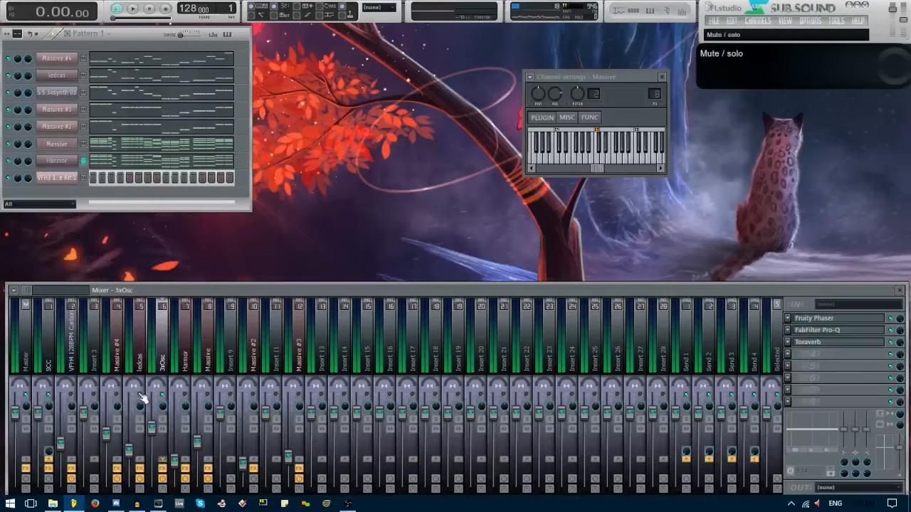
click(121, 345)
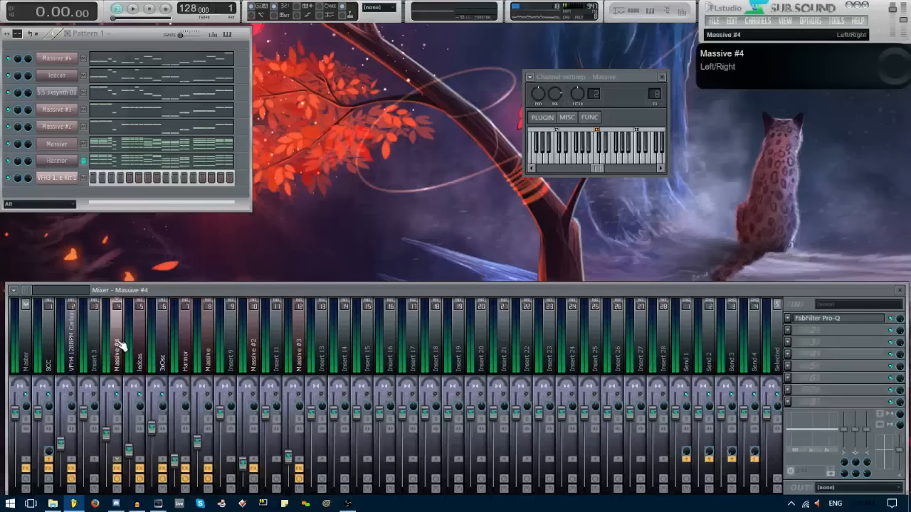
key(space)
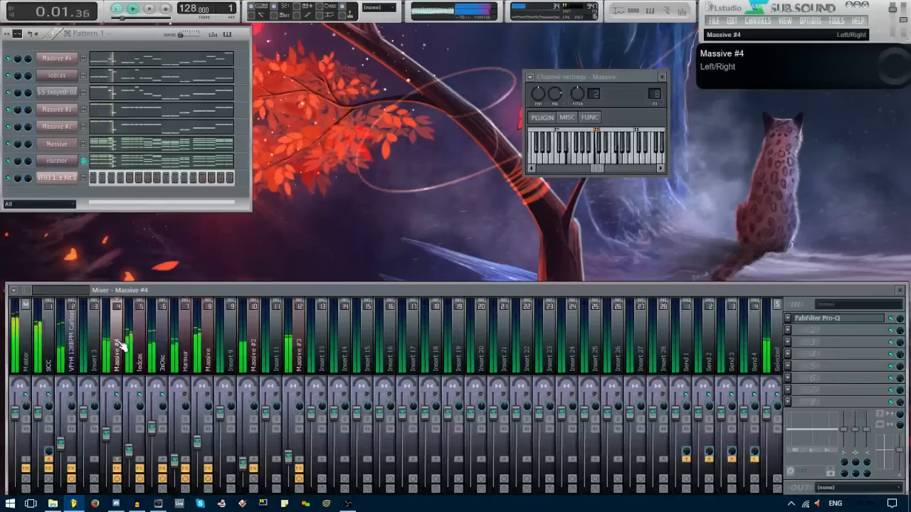
key(space)
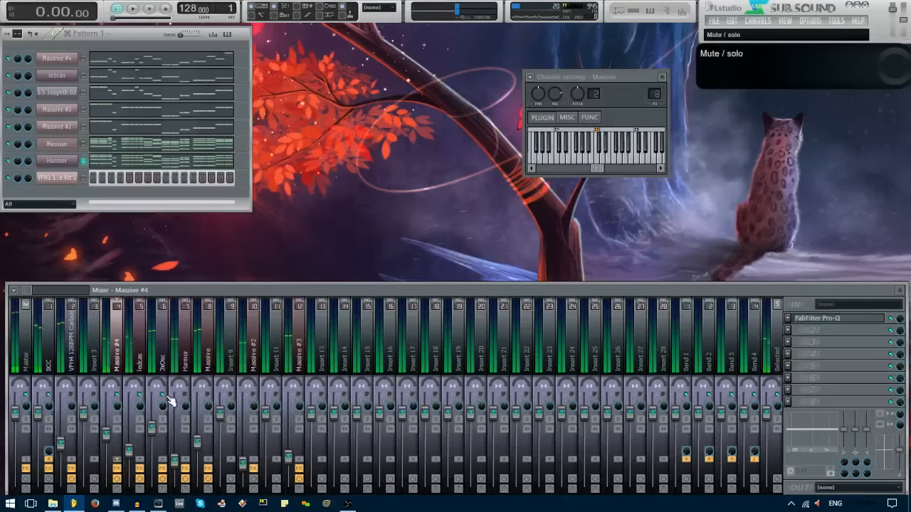
Bring up the 3x Osc channel's settings with its mixer track selected, and play notes to hear the synth without effects.
click(162, 342)
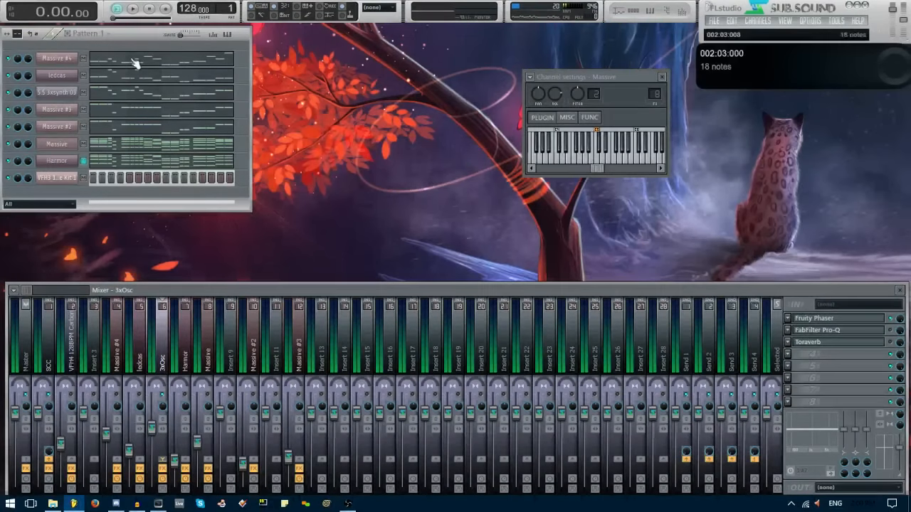
click(65, 94)
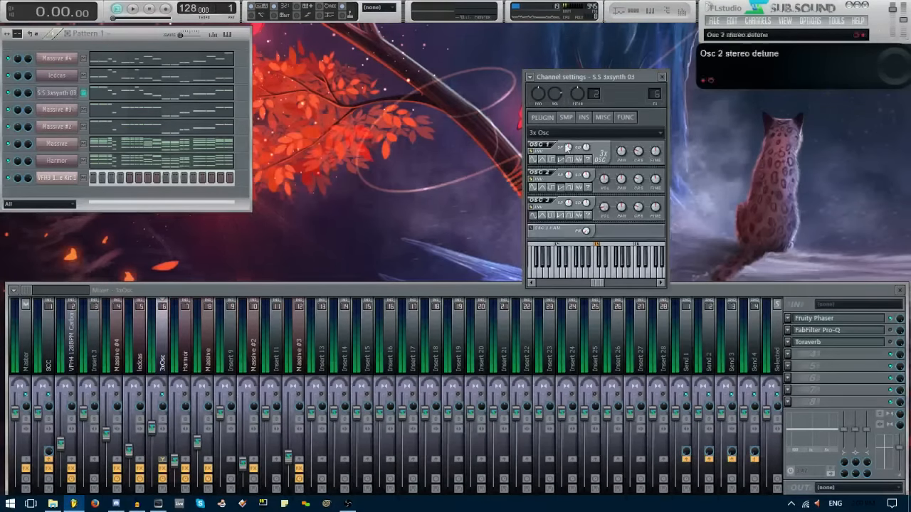
key(v)
key(r)
key(v)
key(e)
key(v)
key(r)
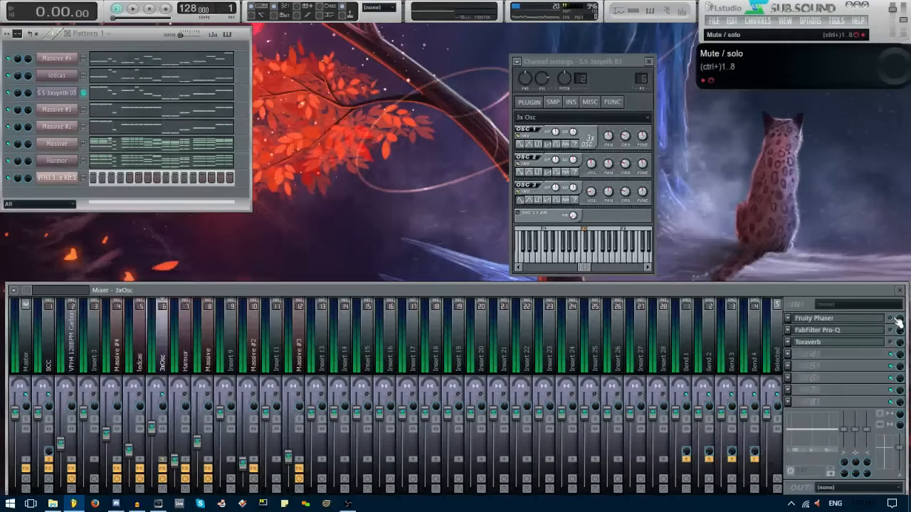
key(r)
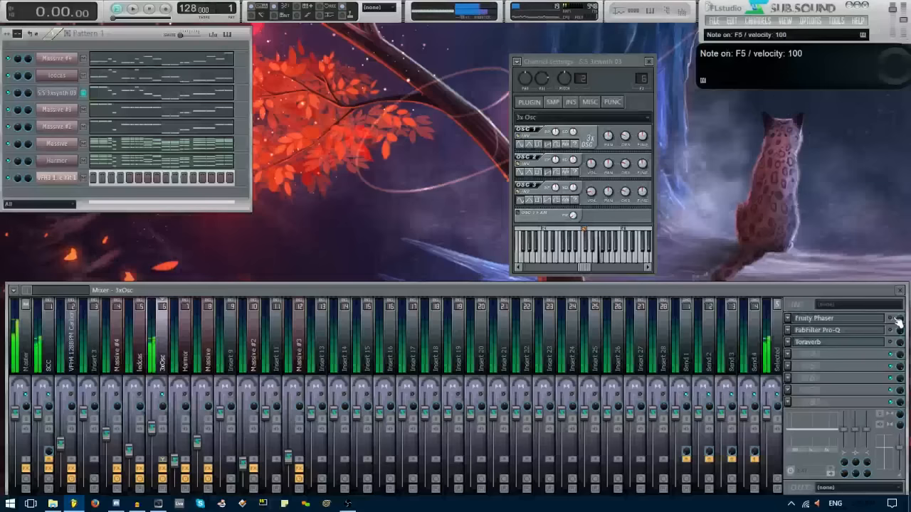
Enable Fruity Phaser on the 3xOsc mixer track, playing notes to compare the sound with and without it.
click(891, 318)
drag(365, 119, 340, 127)
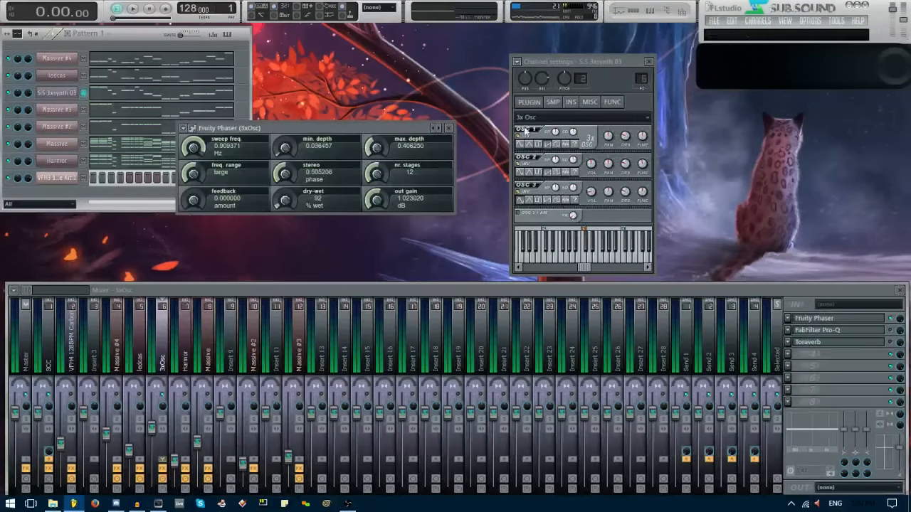
click(645, 192)
click(891, 319)
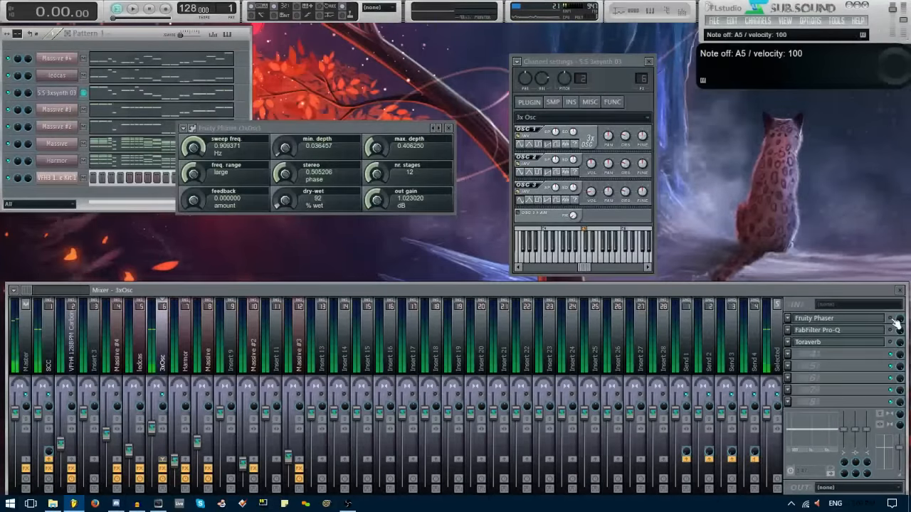
key(n)
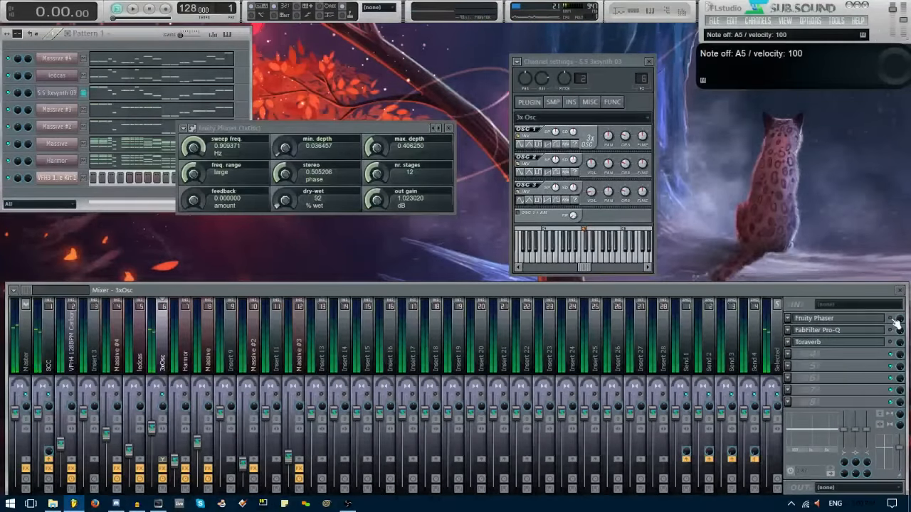
Choose an analyzer mode in the 3xOsc track's FabFilter Pro-Q and start playback to check the equalizer.
key(space)
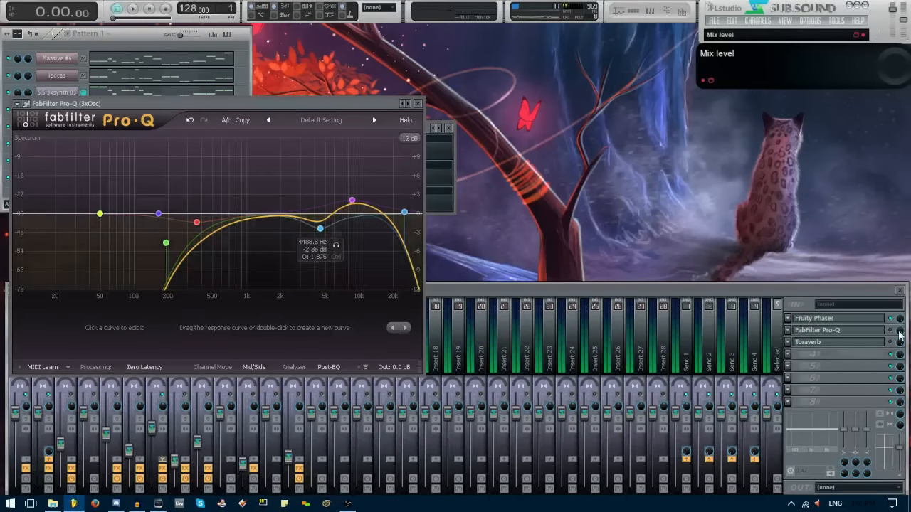
click(328, 366)
click(335, 420)
key(space)
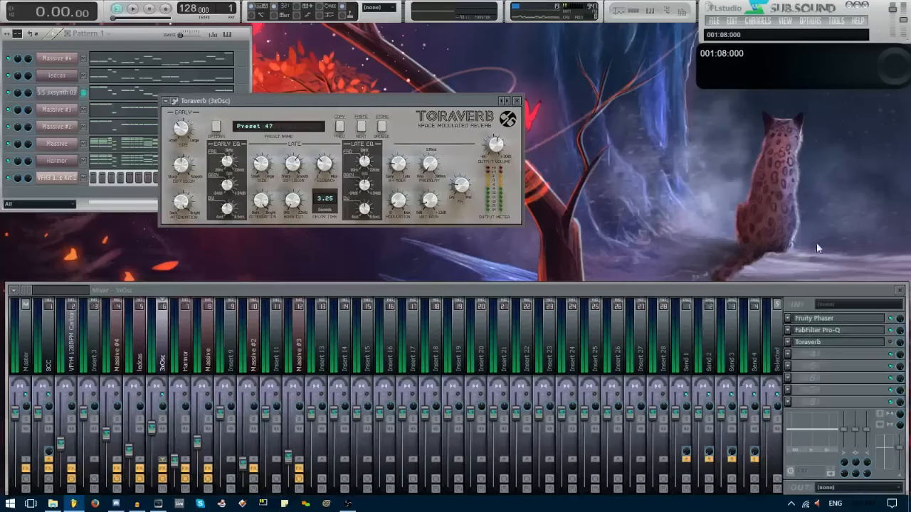
Enable Toraverb on the 3xOsc mixer track, close its window, and play the whole pattern to hear the layers together.
click(890, 342)
click(839, 342)
key(space)
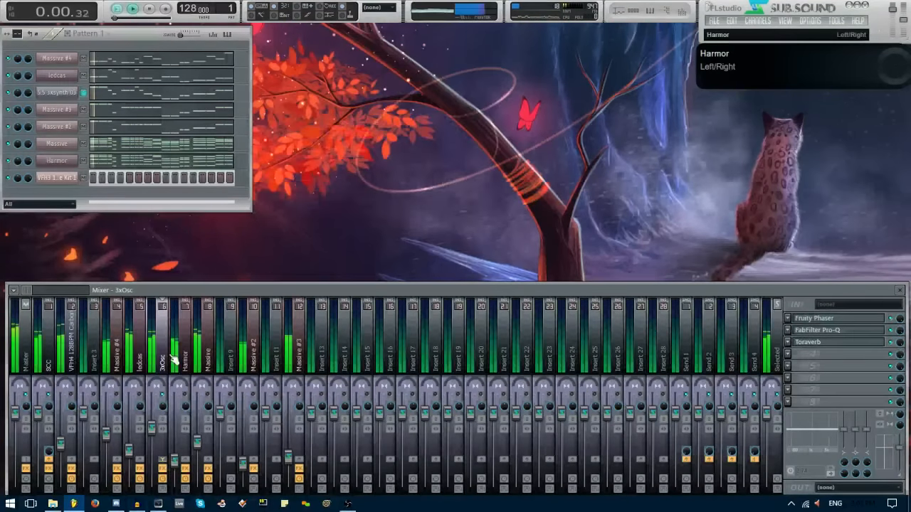
key(space)
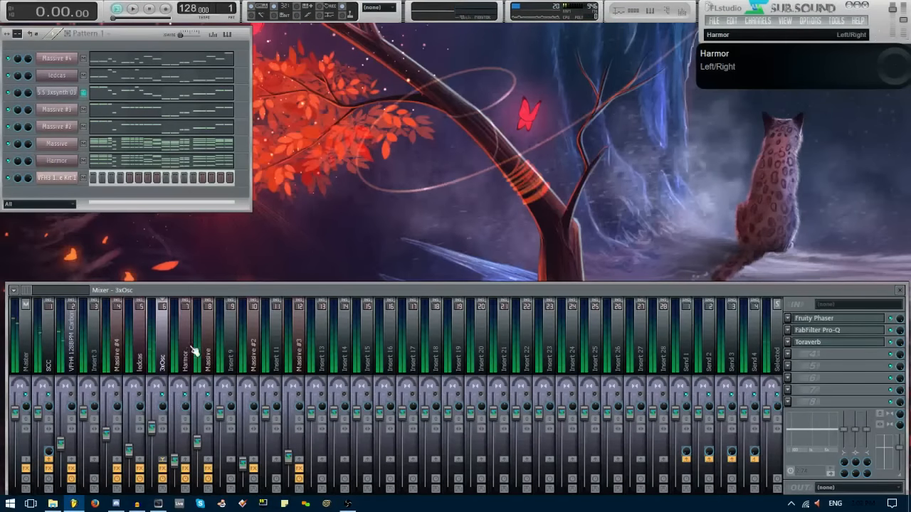
key(space)
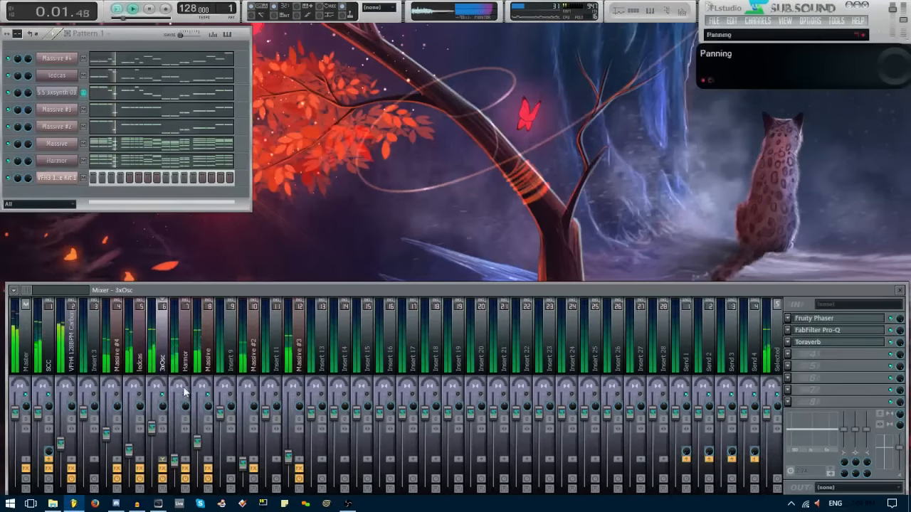
key(space)
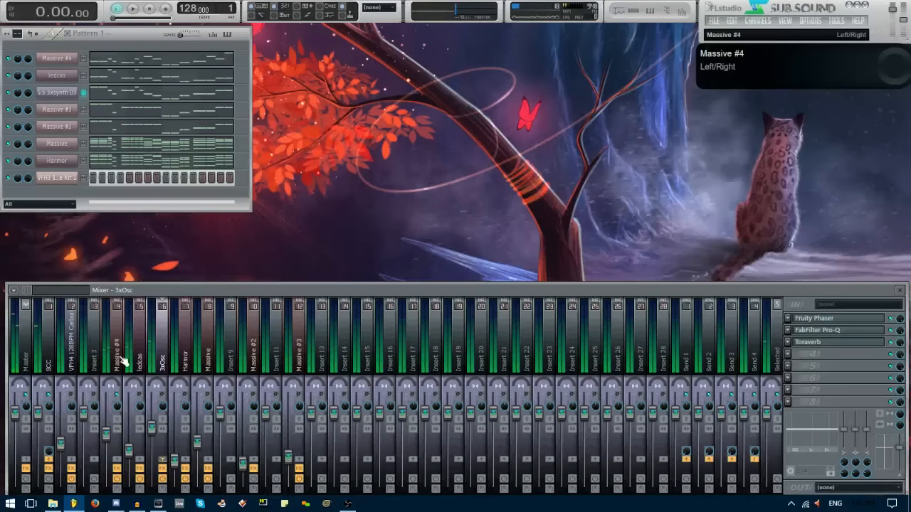
Review the ledcas layer's FabFilter Pro-Q and Harmless synth, close them, and play the pattern briefly to hear it in context.
click(121, 353)
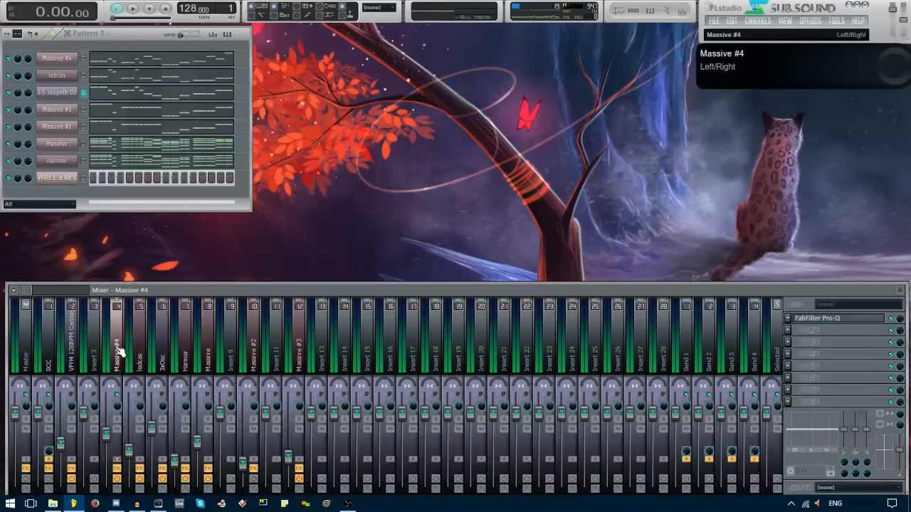
click(140, 353)
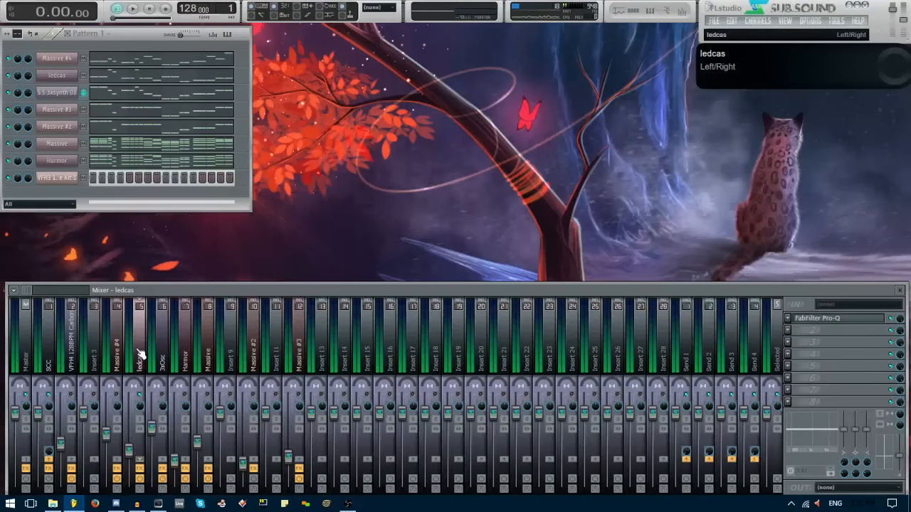
click(810, 319)
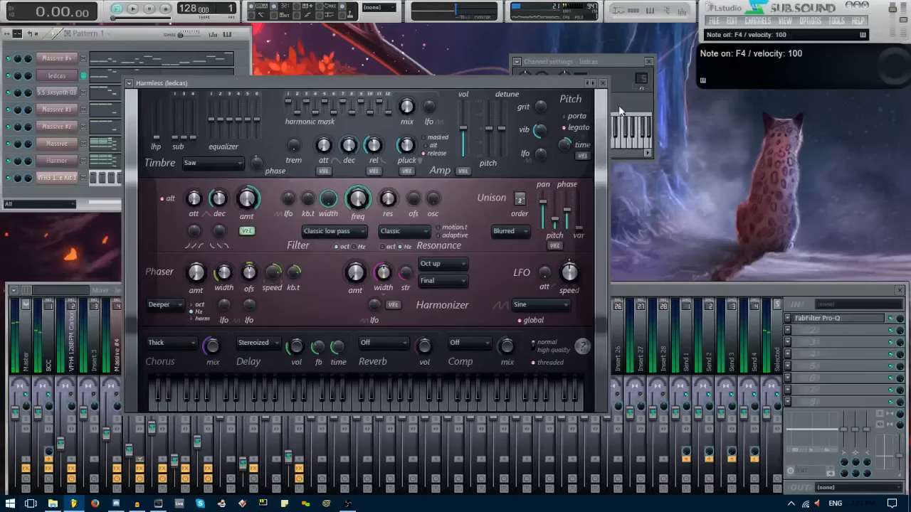
click(602, 82)
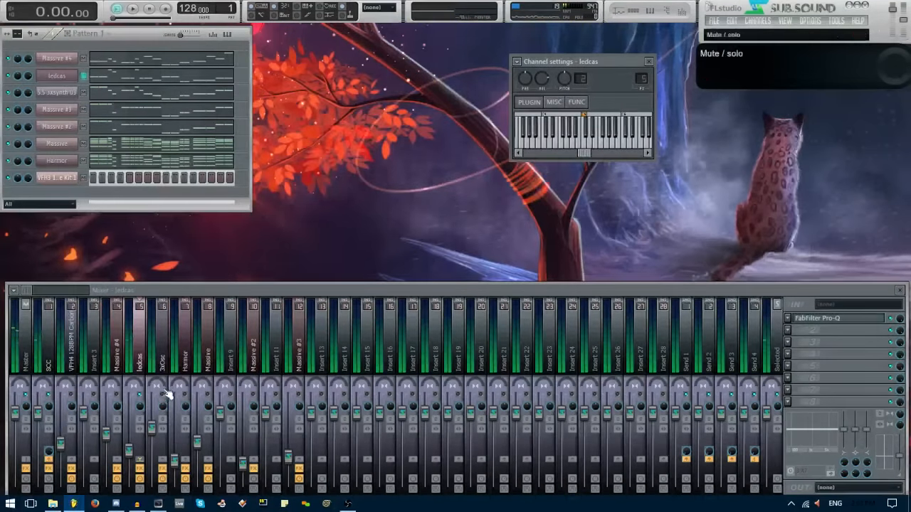
key(space)
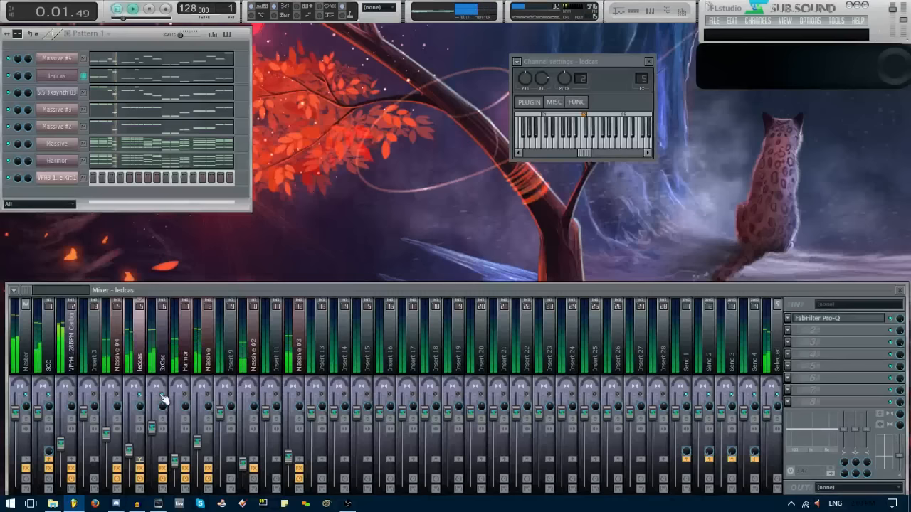
key(space)
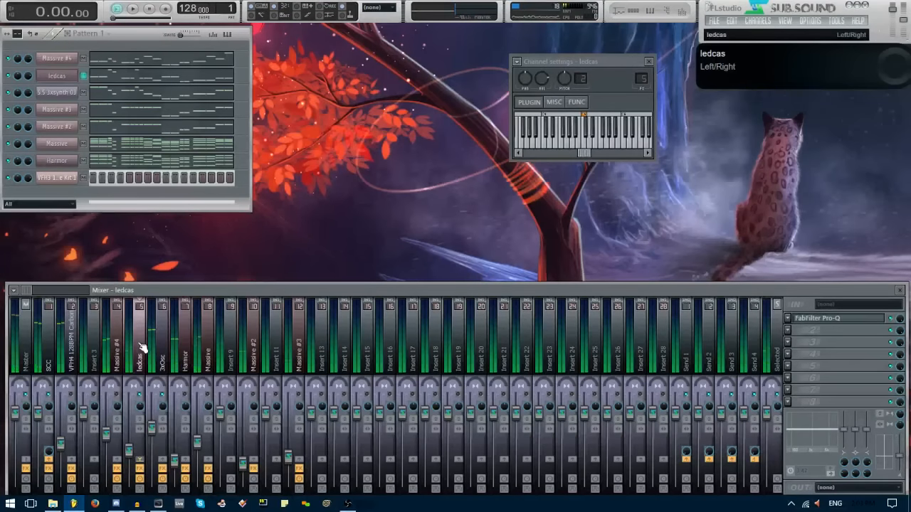
Play a note on the Massive #4 channel and examine the FabFilter Pro-Q curve on its mixer track.
click(117, 349)
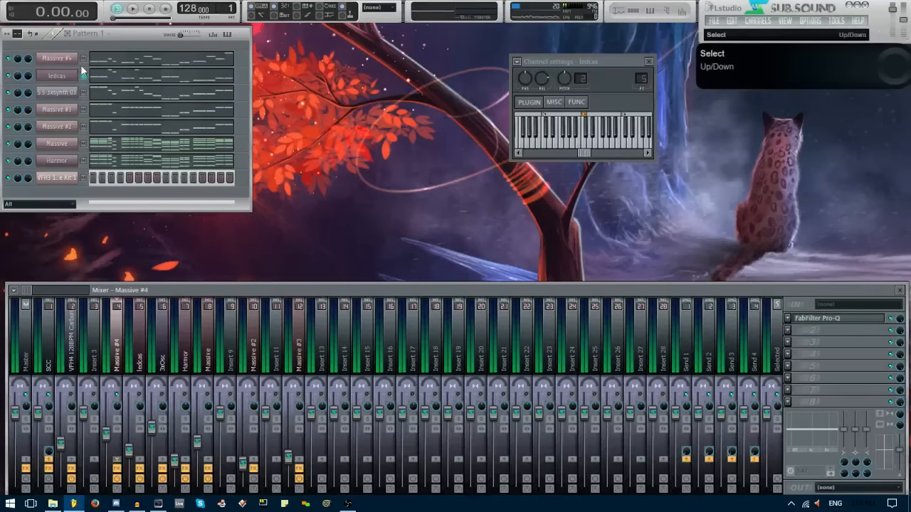
key(t)
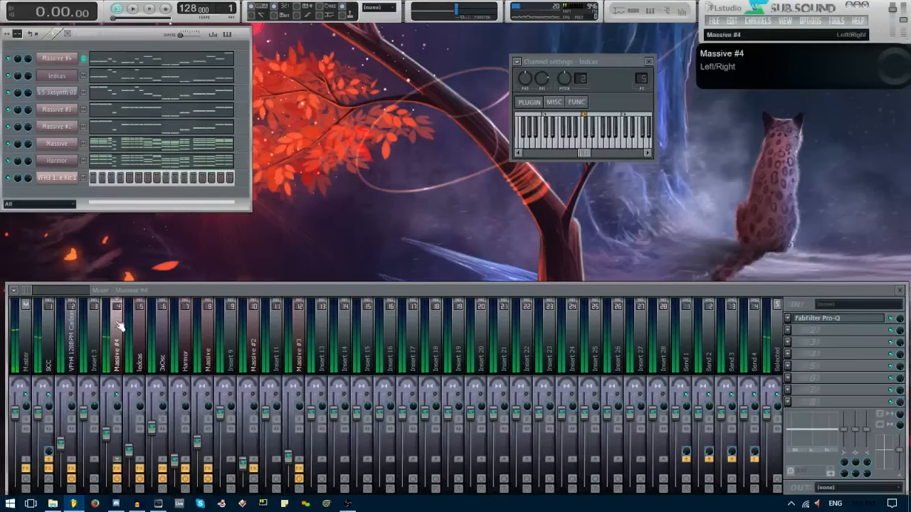
click(818, 318)
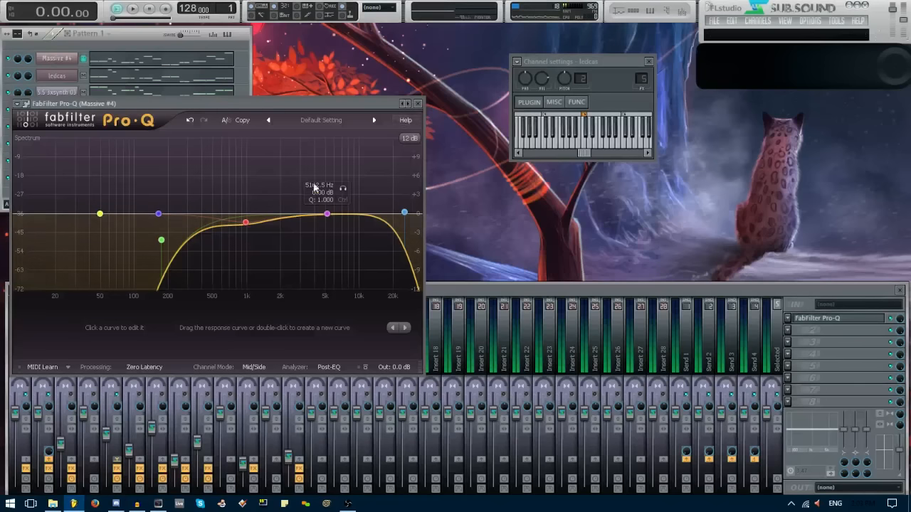
click(419, 104)
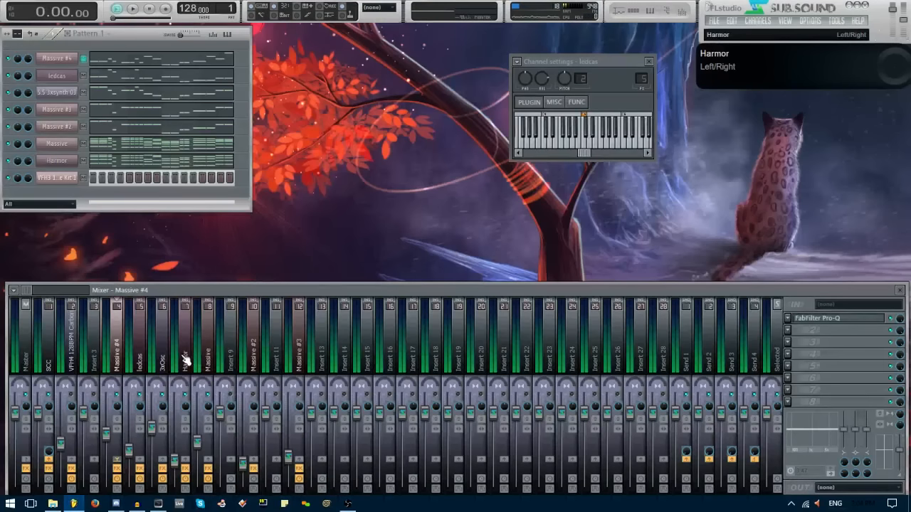
Play the full pattern to hear all layers together, with the empty Insert 19 mixer track selected.
key(space)
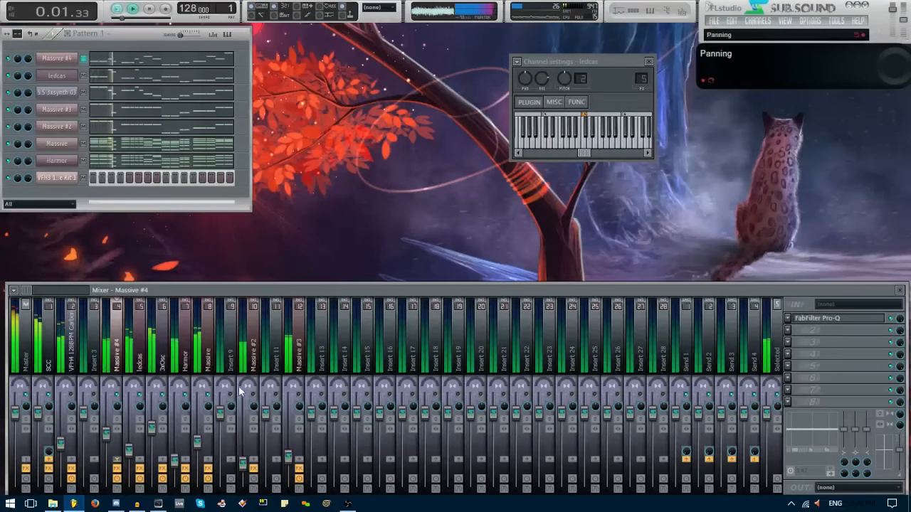
key(space)
click(447, 331)
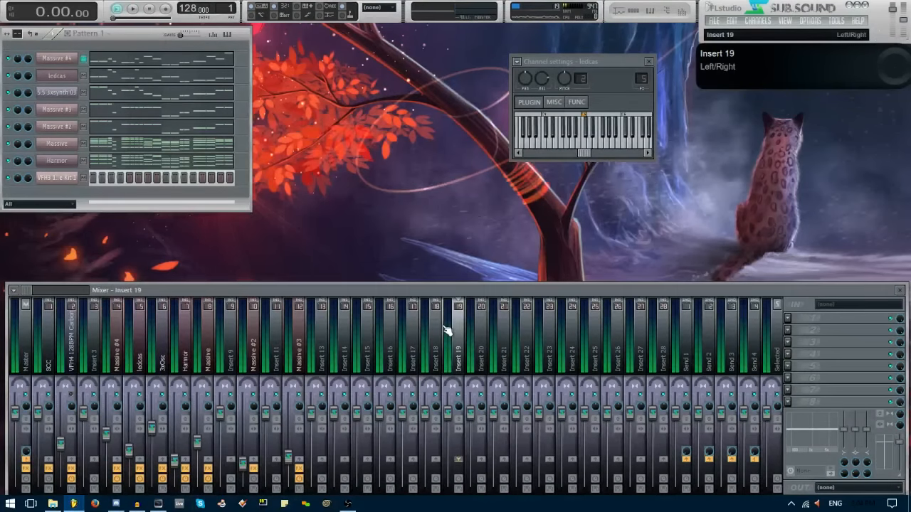
key(space)
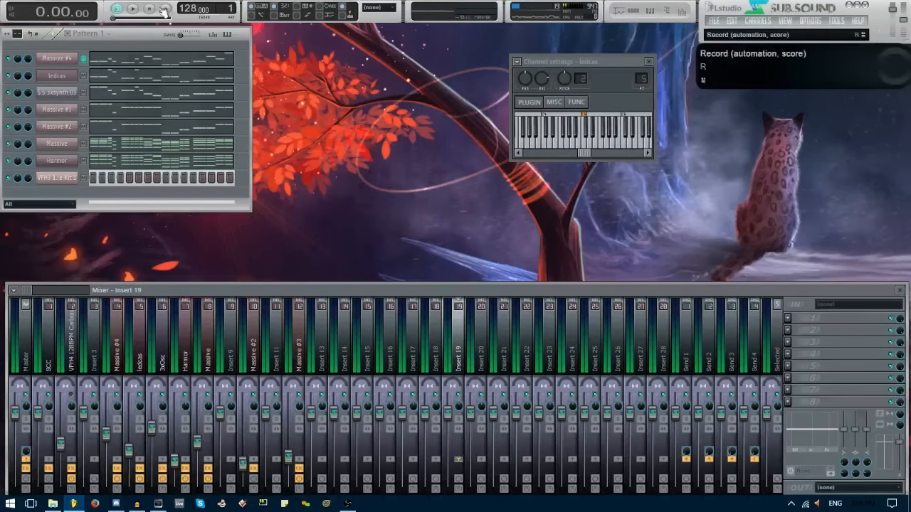
Play F#4 on the Massive #4 channel and on the S.S 3xsynth 03 channel to compare their sounds.
key(g)
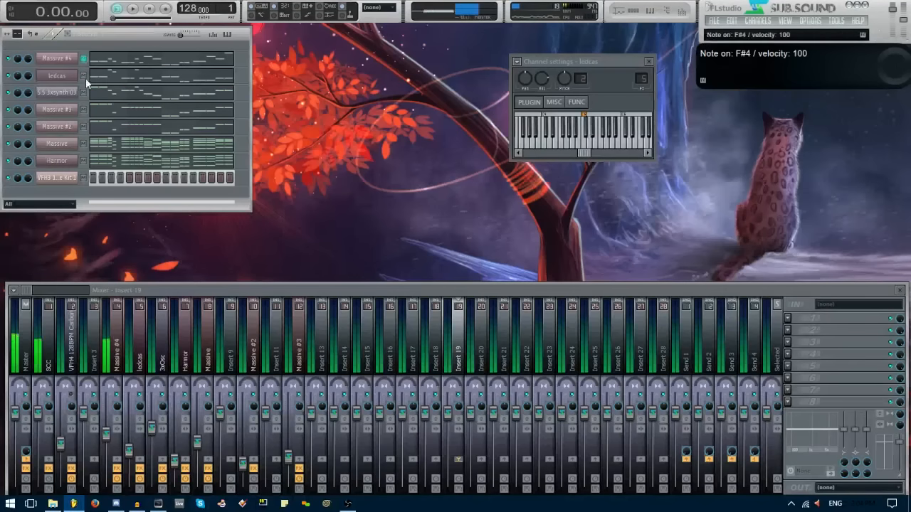
click(84, 92)
key(g)
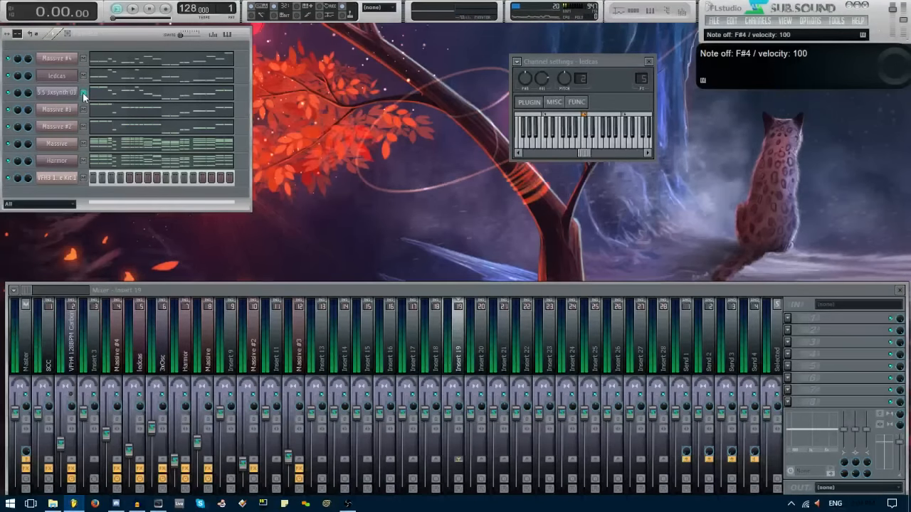
Bring up the Massive channel's synth and play a note on it, and view the Harmor channel's synth, closing each window.
click(63, 144)
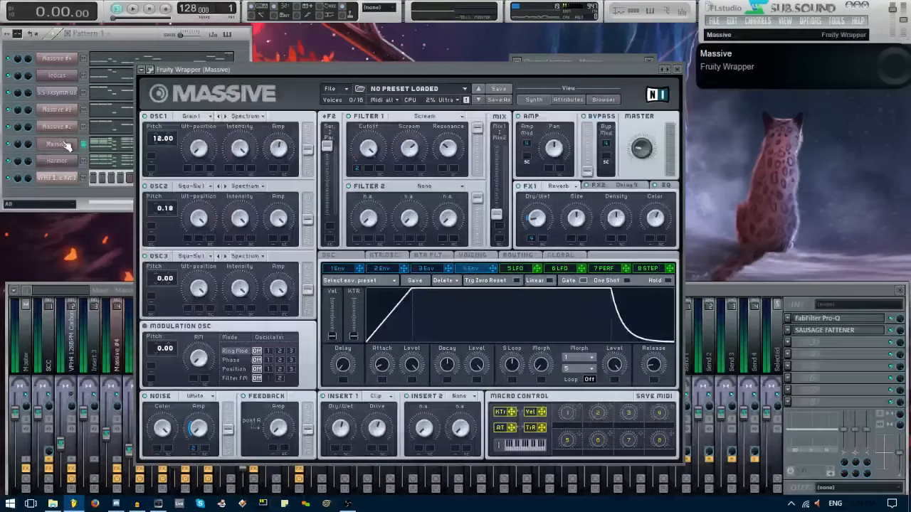
key(i)
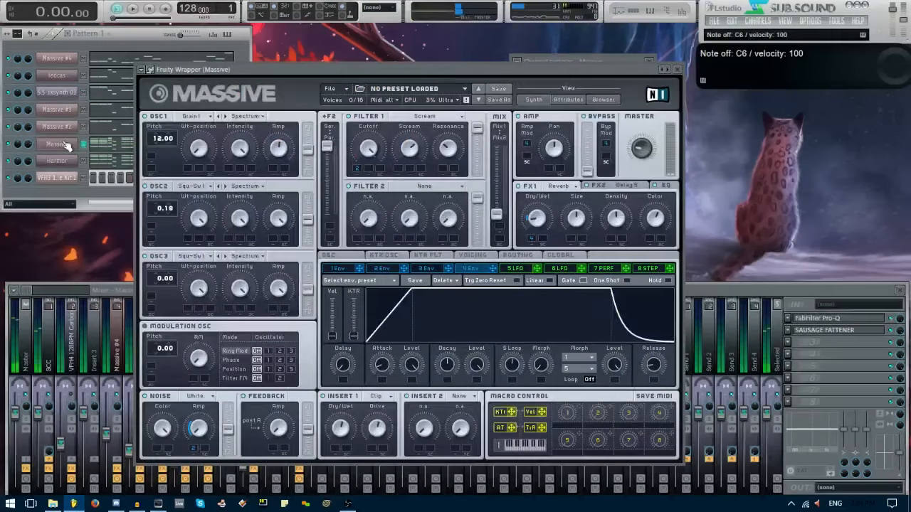
click(678, 72)
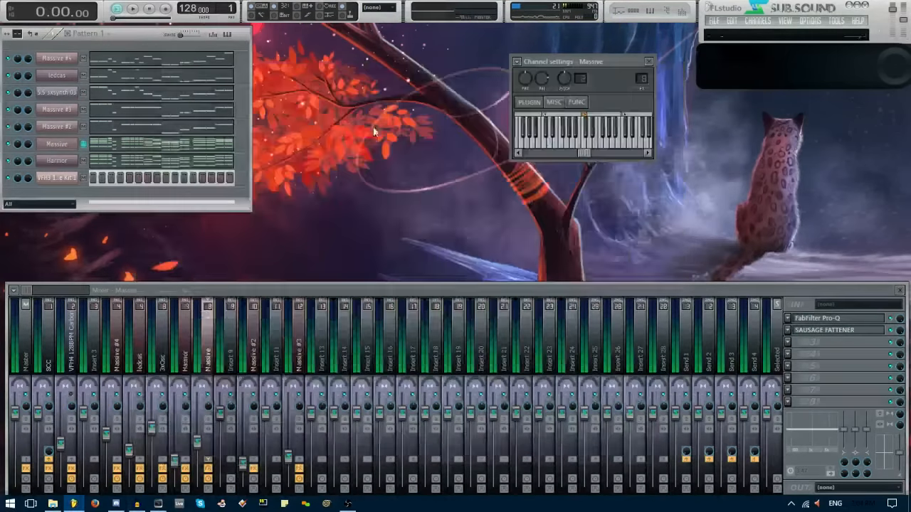
click(71, 160)
mouse_move(424, 59)
mouse_down()
mouse_move(447, 53)
mouse_move(434, 61)
mouse_up()
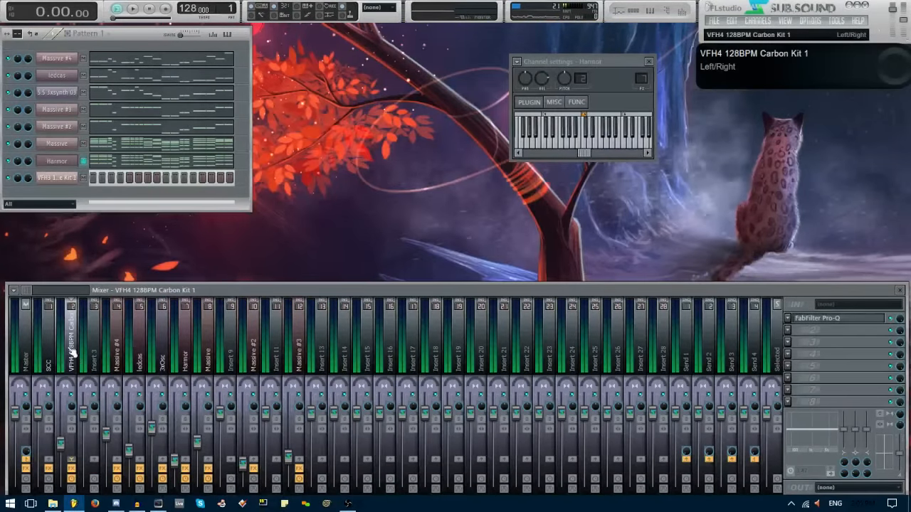
Play the pattern with Insert 18 selected, and check the effect slots of the VFH4 128BPM Carbon Kit 1 mixer track.
click(442, 344)
key(space)
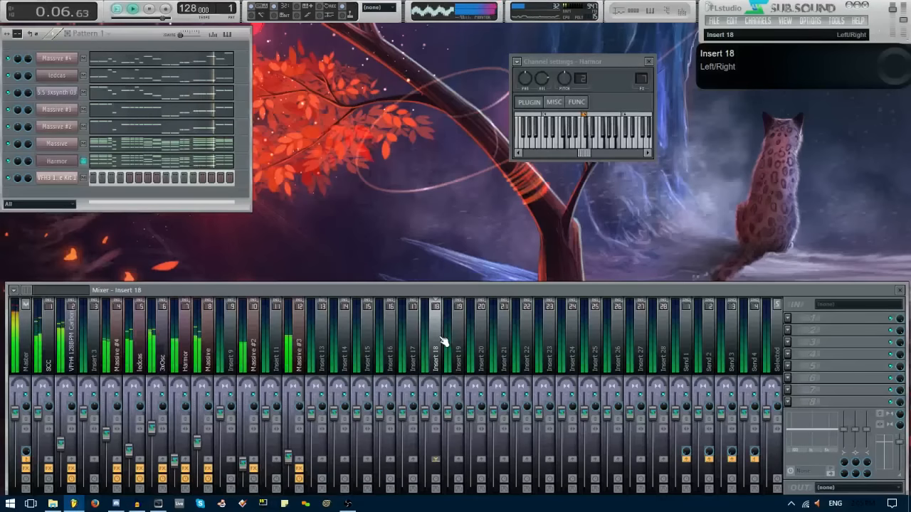
key(space)
click(78, 392)
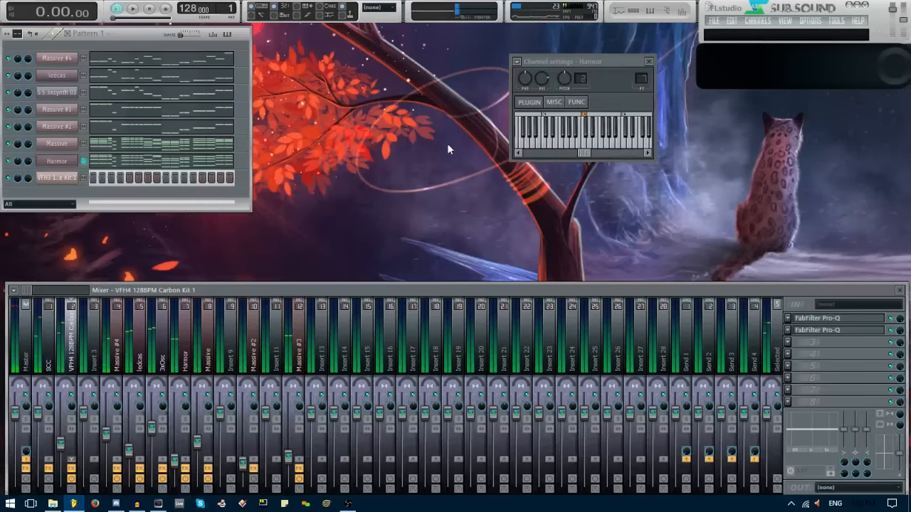
click(428, 335)
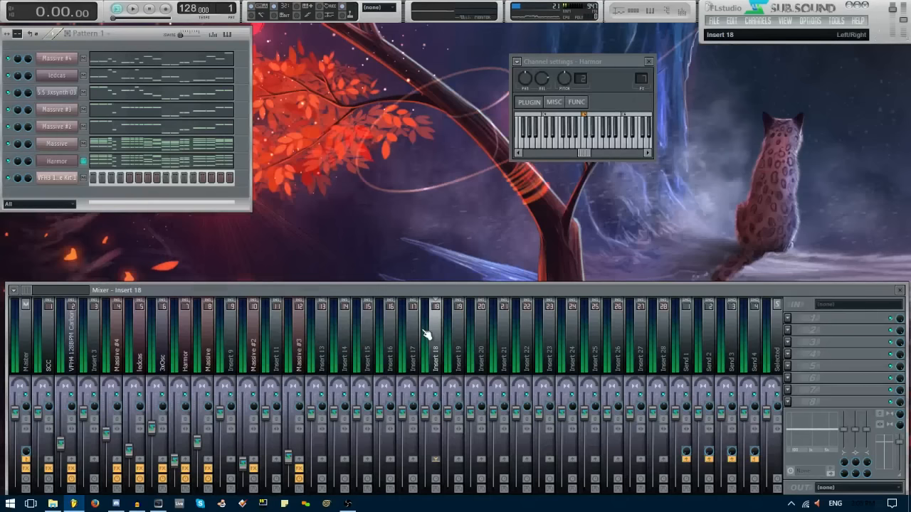